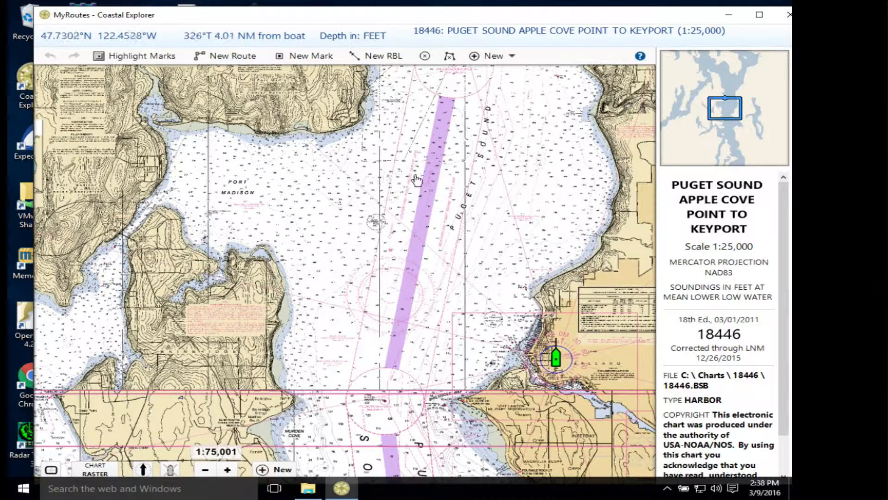
Step: Examine raster chart coverage from Puget Sound northwest to the Strait of Juan de Fuca at progressively smaller scales
left_click_drag(407, 170, 426, 204)
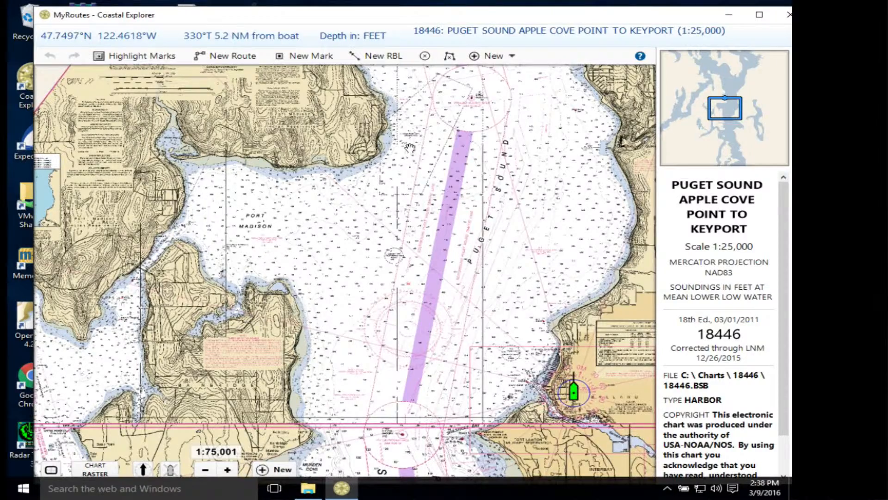
left_click_drag(411, 154, 471, 304)
left_click_drag(438, 169, 475, 332)
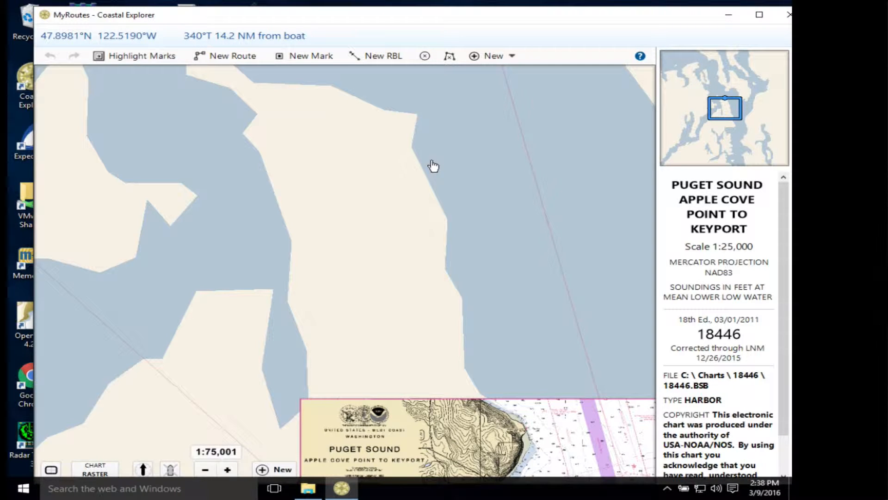
left_click_drag(445, 272, 390, 257)
scroll(382, 243, "down", 2)
scroll(383, 243, "down", 1)
left_click_drag(357, 201, 504, 339)
scroll(407, 252, "down", 2)
scroll(344, 204, "down", 2)
left_click_drag(351, 211, 541, 355)
left_click_drag(398, 281, 513, 266)
scroll(345, 227, "up", 2)
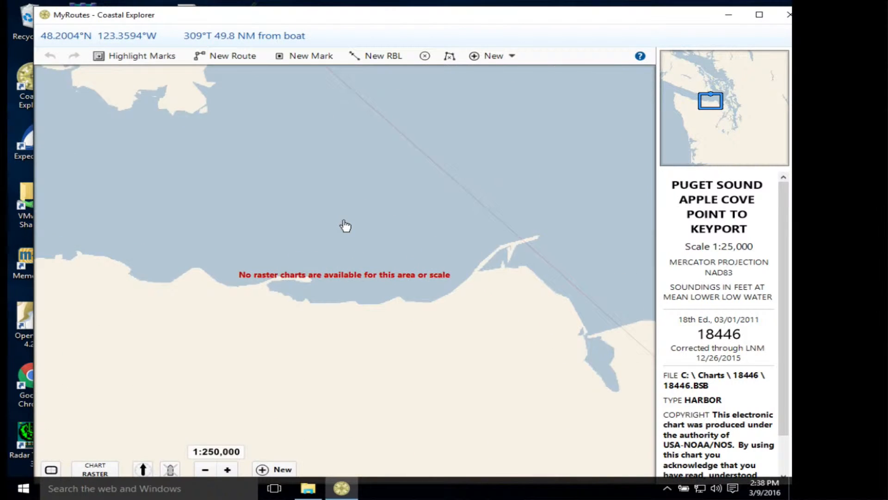
scroll(345, 226, "down", 2)
scroll(345, 227, "down", 2)
scroll(346, 225, "up", 2)
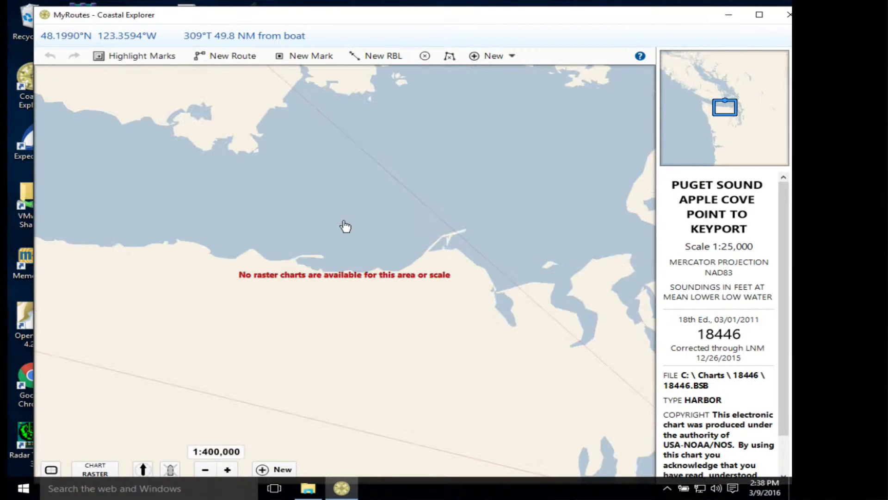
scroll(345, 224, "down", 1)
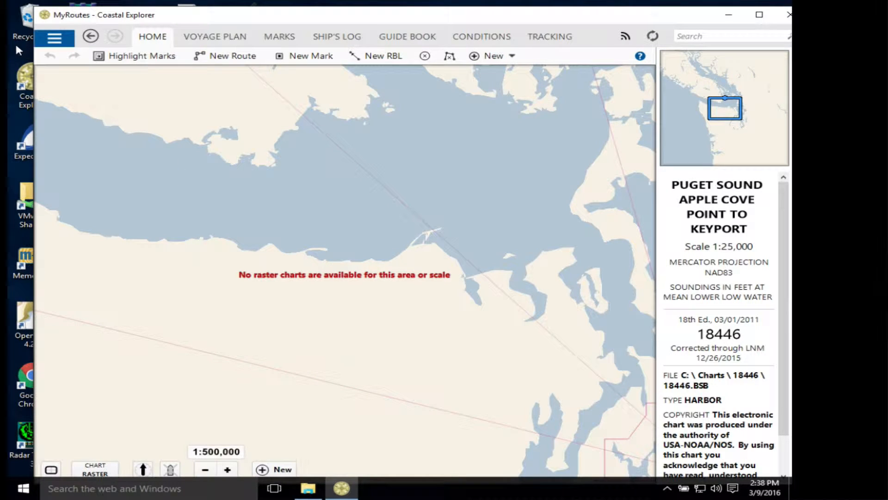
Step: Open the Chart Portfolio of installed charts and enter the Chart Store from it
left_click(62, 41)
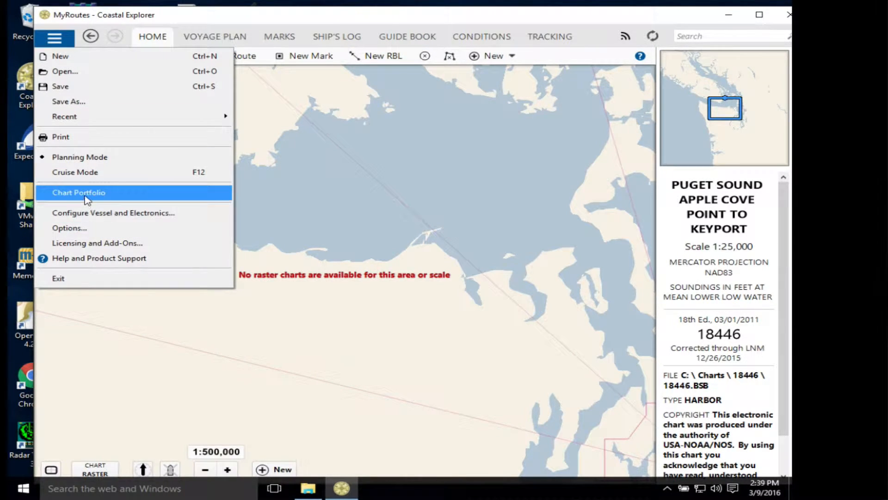
left_click(99, 199)
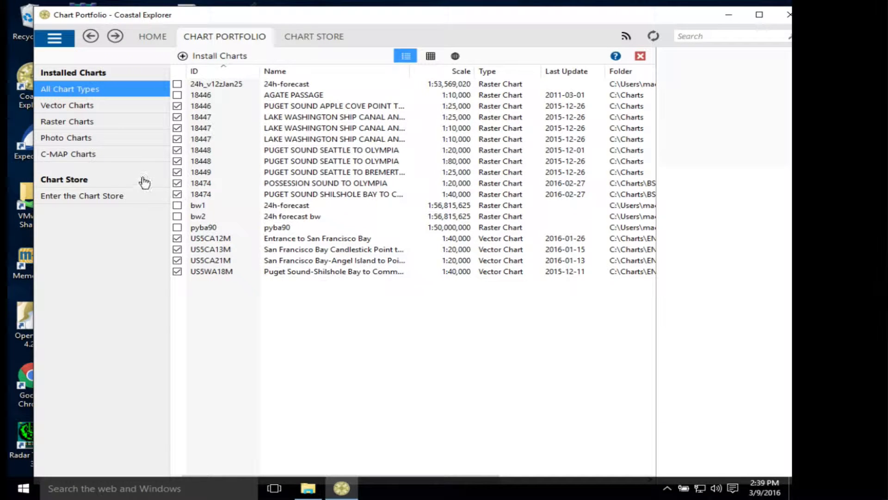
left_click(96, 198)
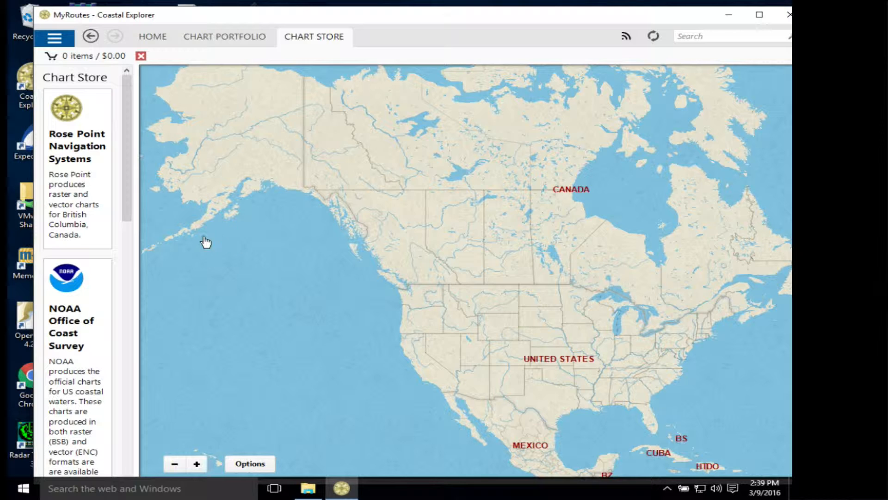
left_click(54, 39)
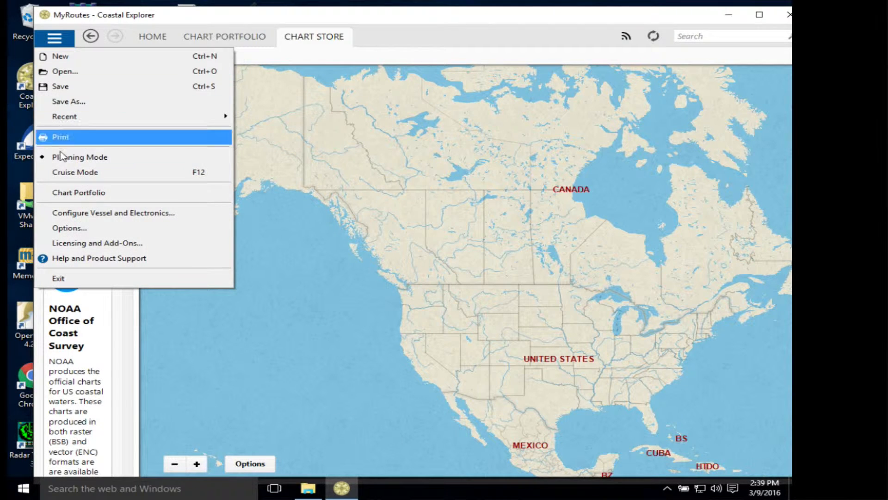
left_click(79, 193)
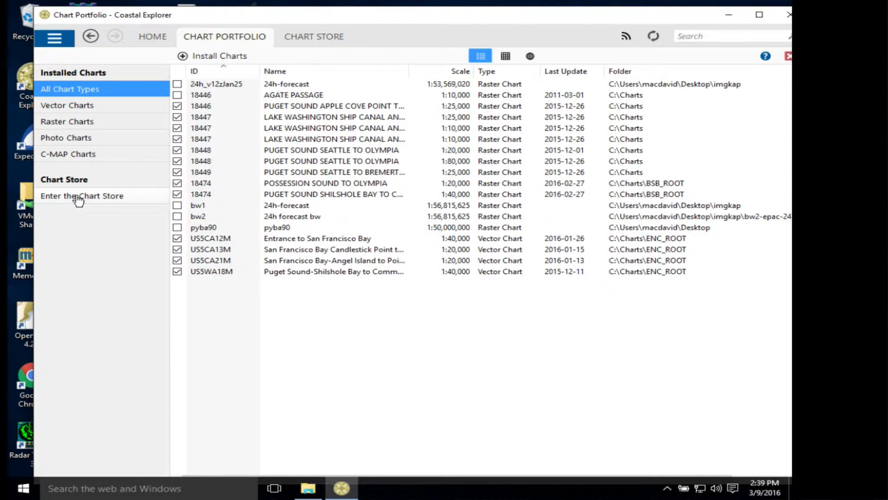
left_click(74, 199)
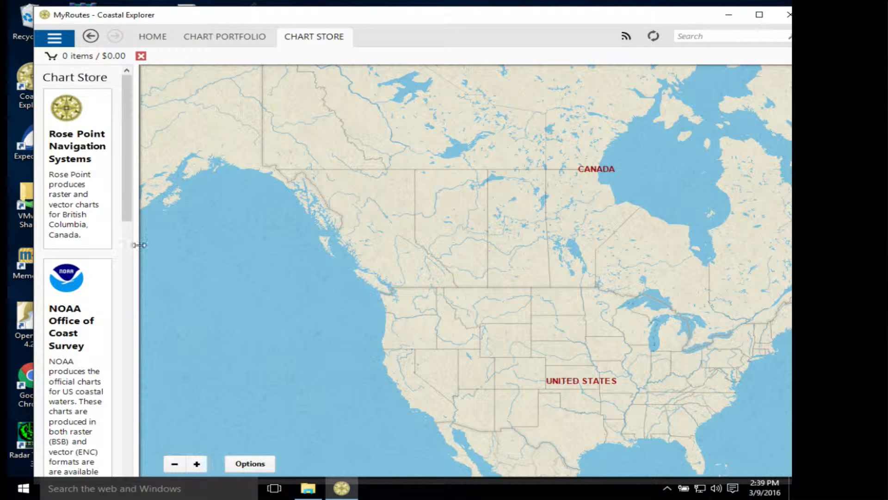
Step: Widen the store's provider list and list the Pacific Northwest collection of the NOAA Office of Coast Survey's ENC vector charts
left_click_drag(136, 245, 199, 245)
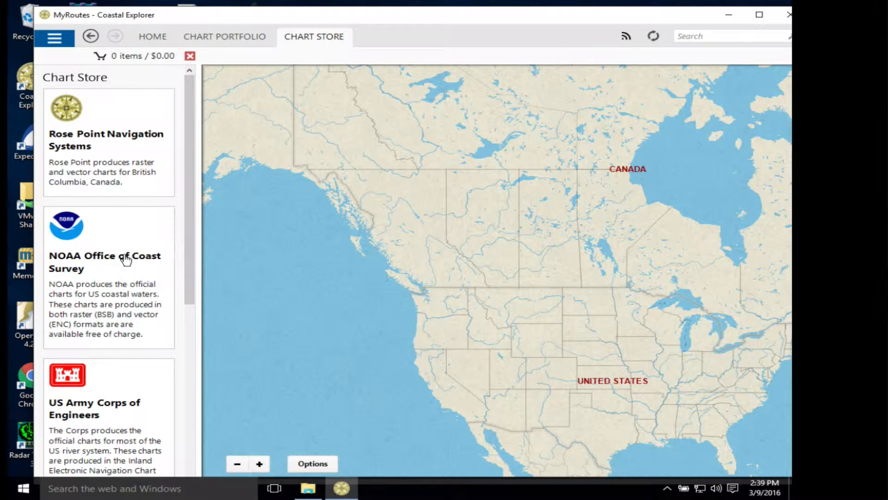
scroll(119, 250, "down", 3)
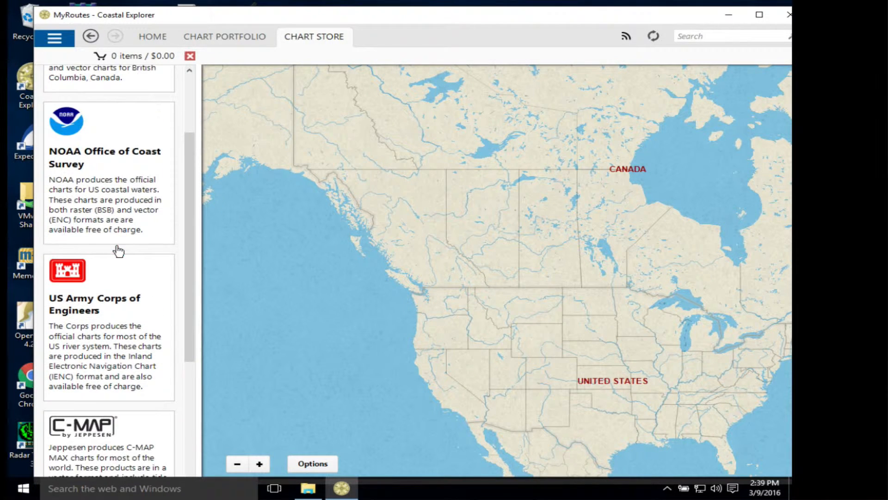
scroll(118, 250, "up", 3)
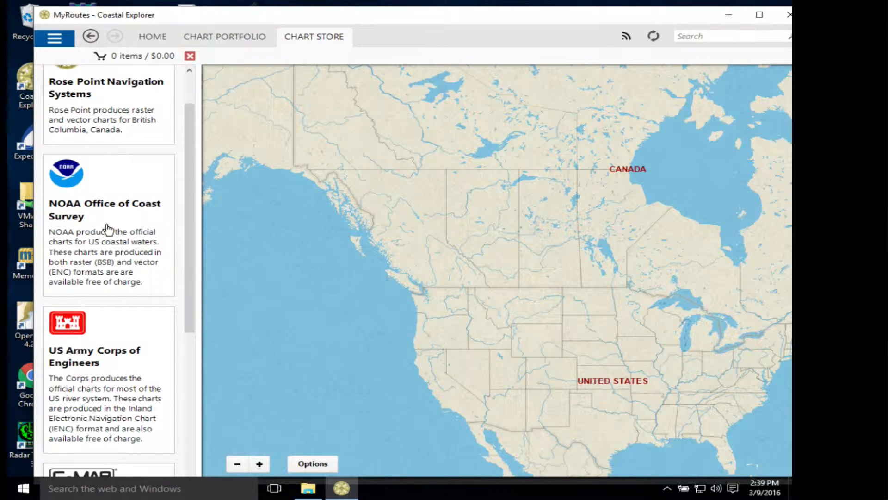
left_click(111, 230)
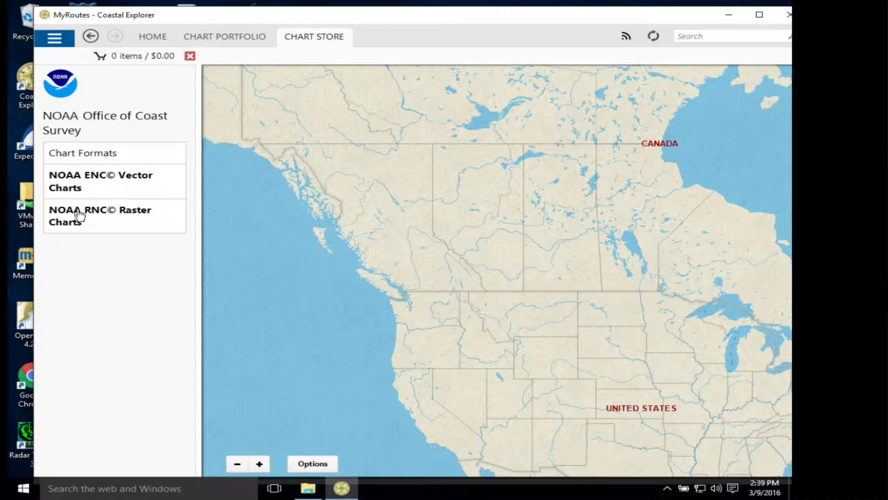
left_click(100, 184)
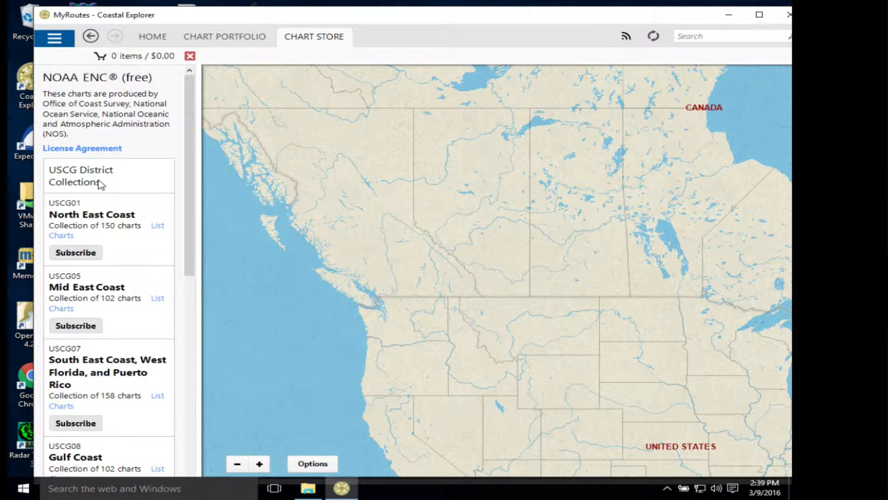
left_click_drag(188, 193, 182, 391)
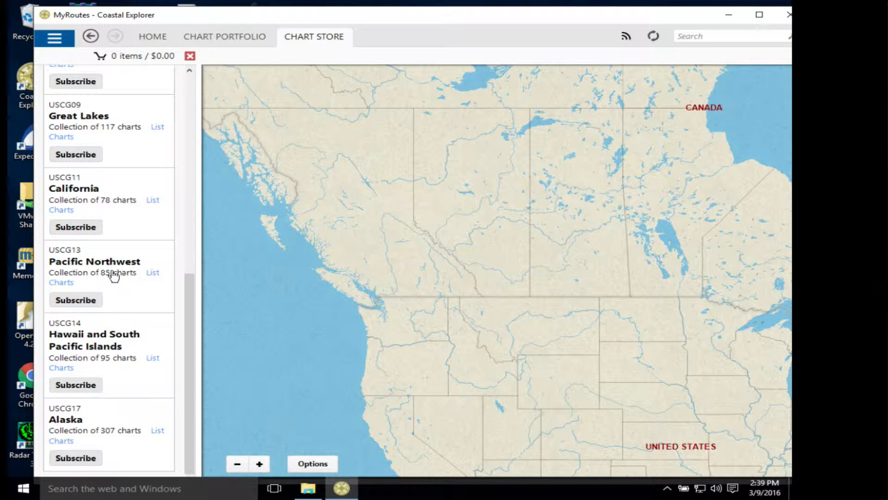
left_click(154, 273)
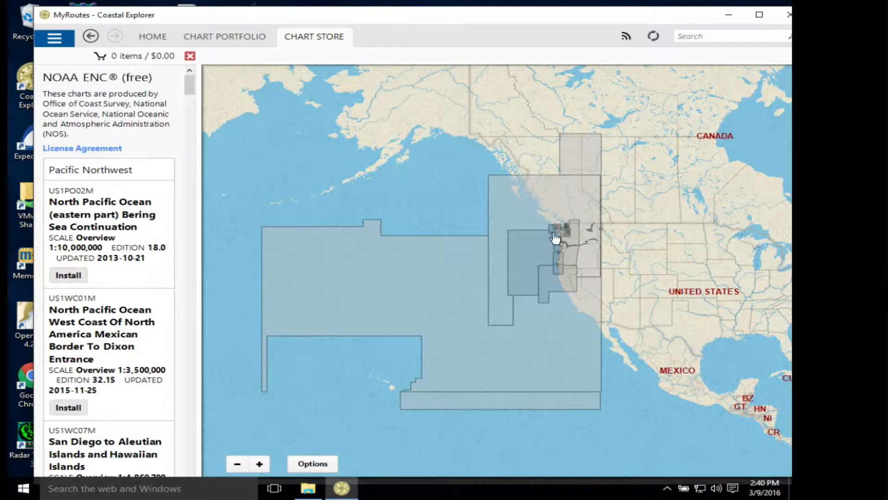
Step: Select the chart US4WA34M, Strait of Juan de Fuca-eastern part, by its outline on the map and install it
scroll(565, 242, "up", 5)
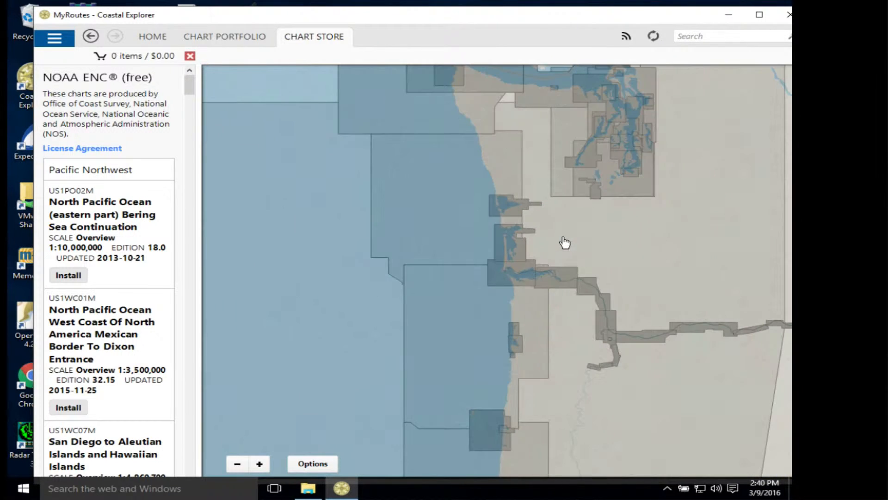
left_click(617, 177)
left_click_drag(617, 177, 556, 264)
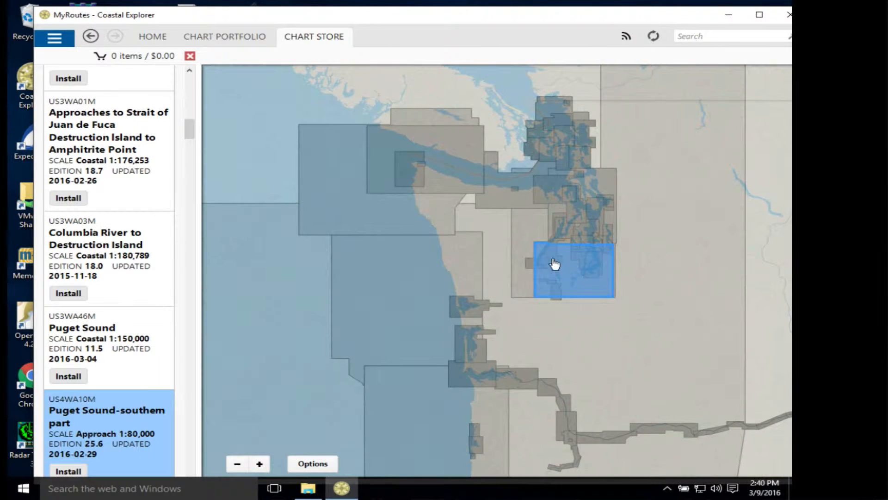
scroll(544, 221, "up", 2)
left_click_drag(524, 206, 536, 310)
scroll(523, 290, "up", 1)
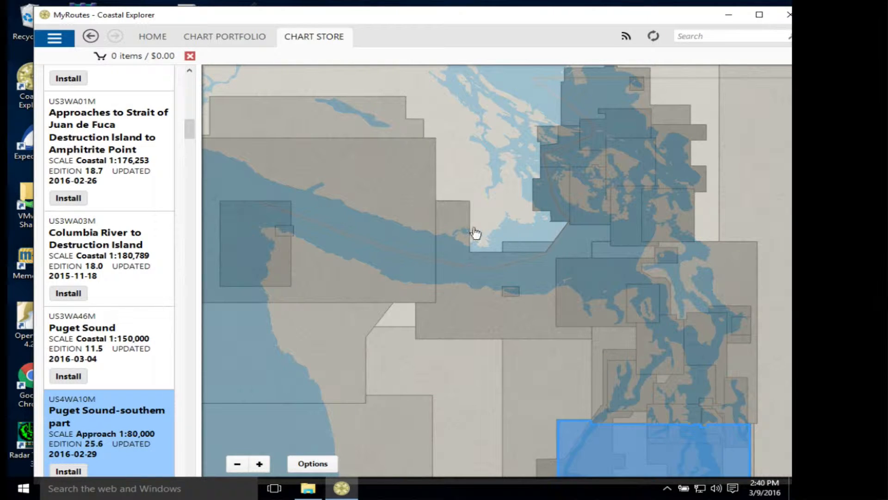
left_click(454, 206)
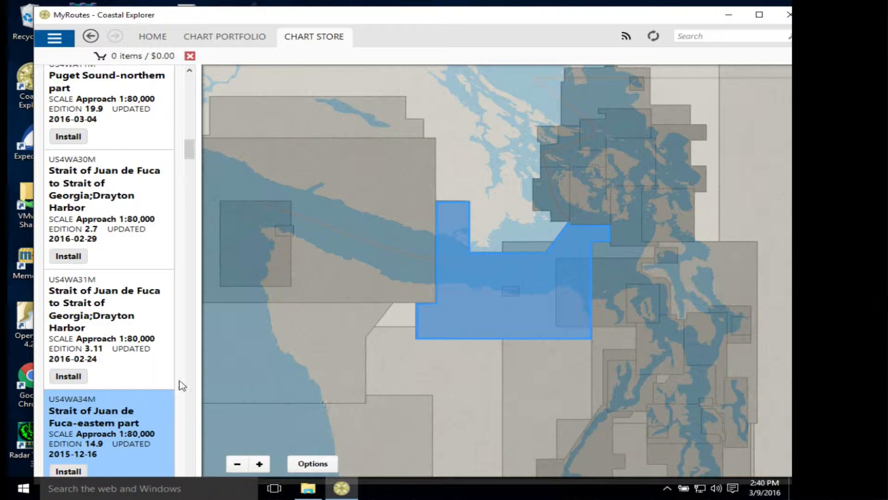
scroll(95, 391, "down", 1)
scroll(97, 390, "down", 1)
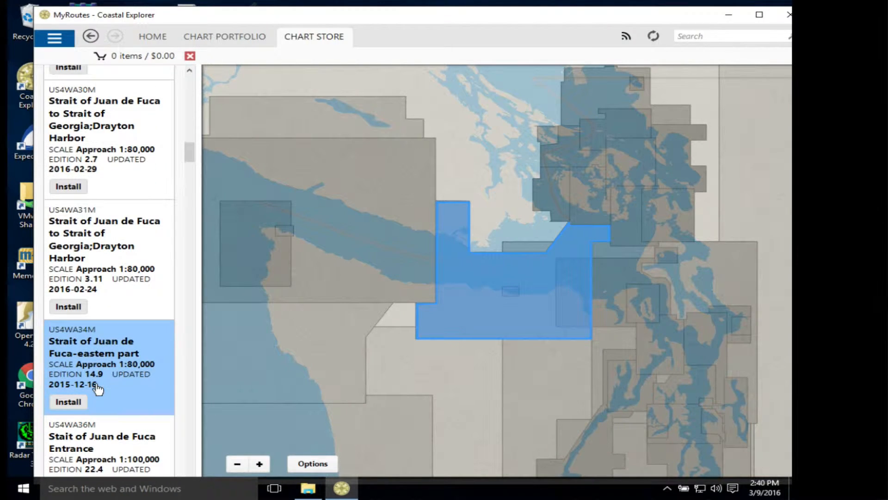
left_click(70, 402)
Step: Select and install the Haro-Strait-Middle Bank to Stuart Island chart (US5WA43M) and the Puget Sound chart (US3WA46M)
left_click(540, 198)
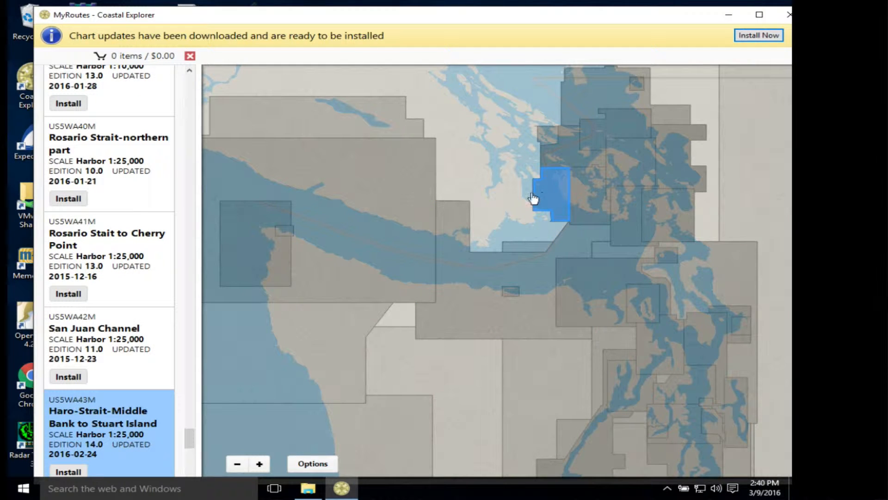
scroll(119, 422, "down", 1)
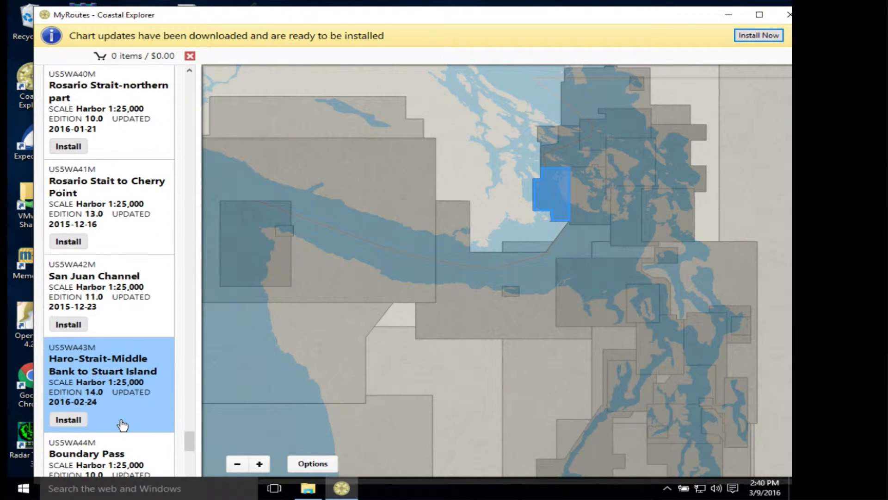
left_click(63, 421)
left_click(525, 245)
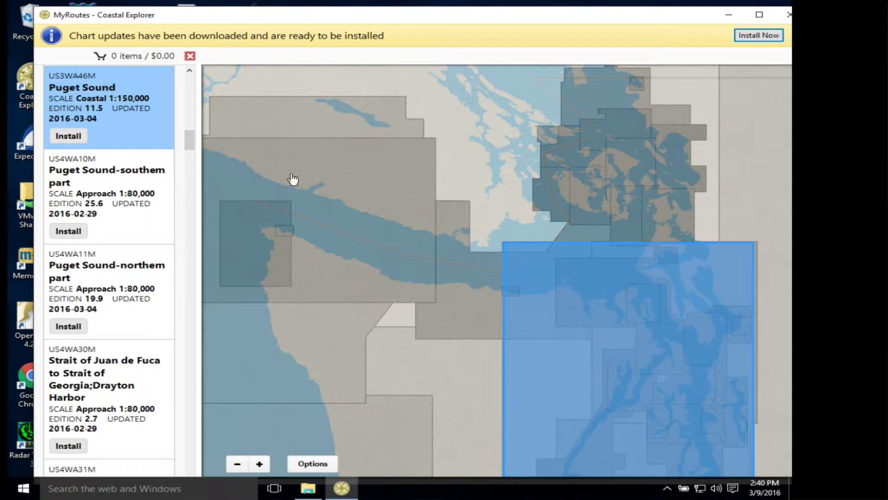
left_click(69, 136)
Step: Install the downloaded chart updates into the Chart Portfolio and dismiss the update report
left_click(759, 36)
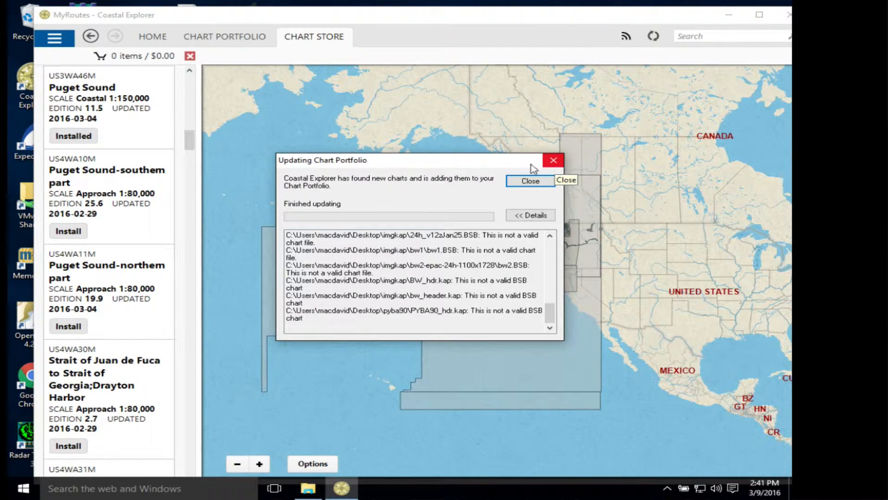
left_click_drag(501, 166, 356, 119)
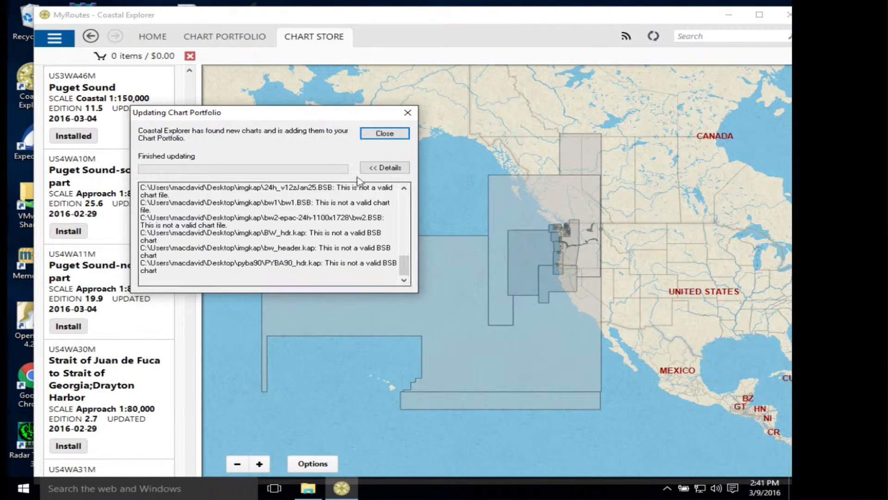
left_click(408, 113)
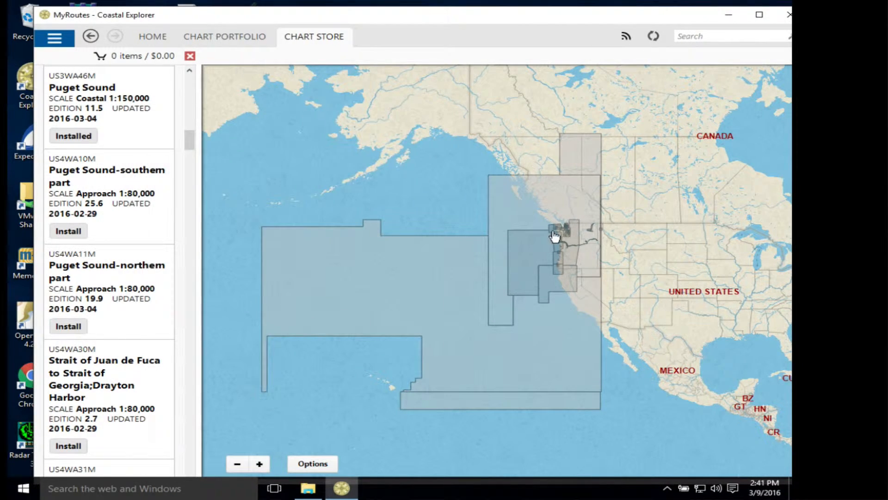
Step: Check the install status of the Strait of Juan de Fuca-eastern part, Haro-Strait and Puget Sound charts from their map outlines
scroll(557, 238, "up", 5)
scroll(466, 262, "up", 2)
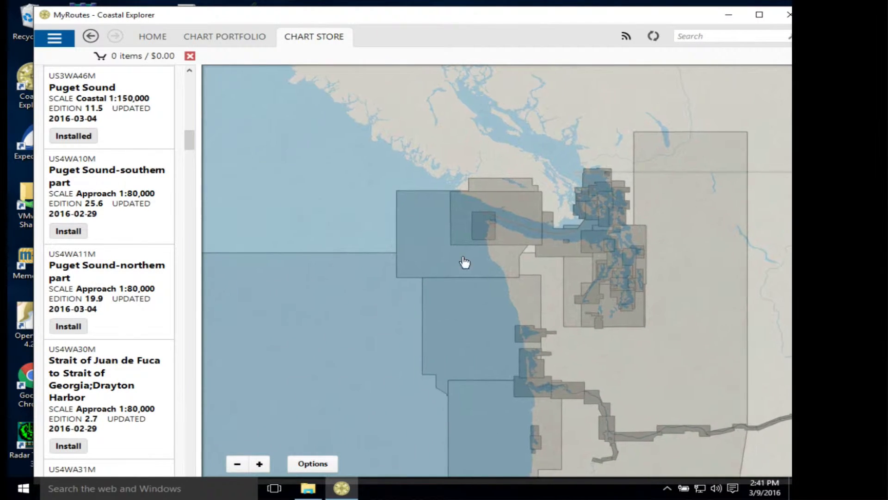
scroll(531, 250, "up", 2)
scroll(424, 255, "up", 2)
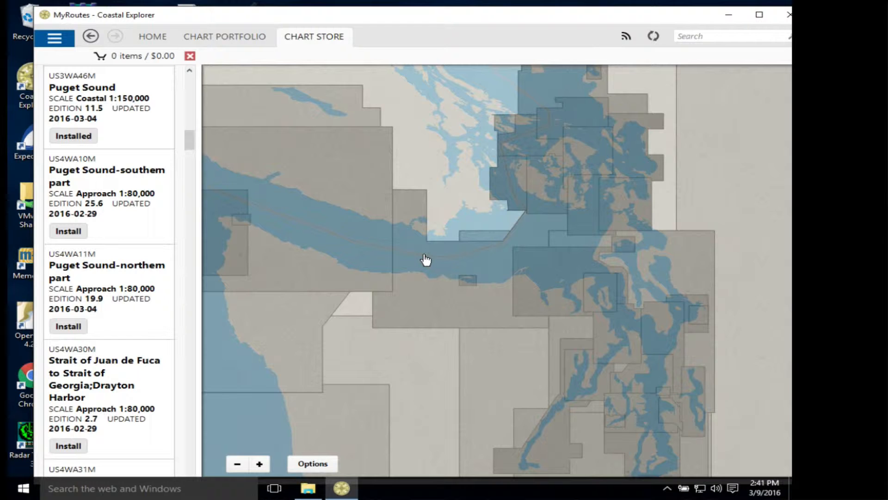
left_click(416, 197)
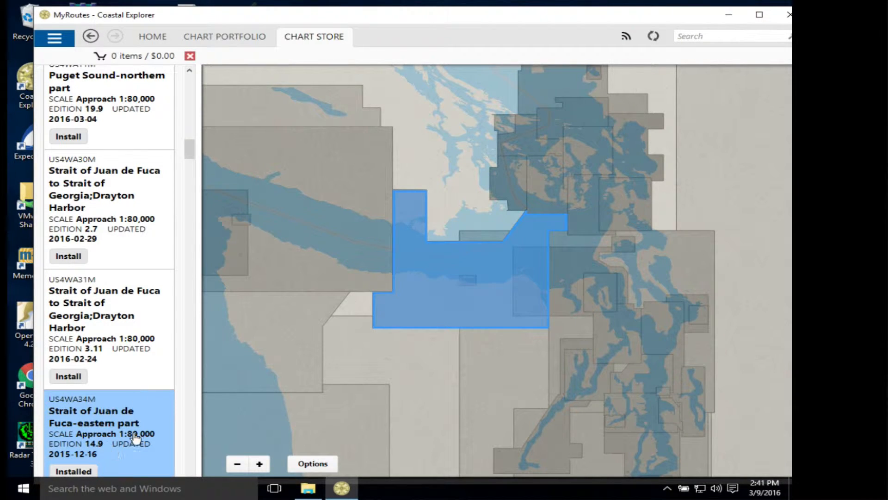
left_click(504, 197)
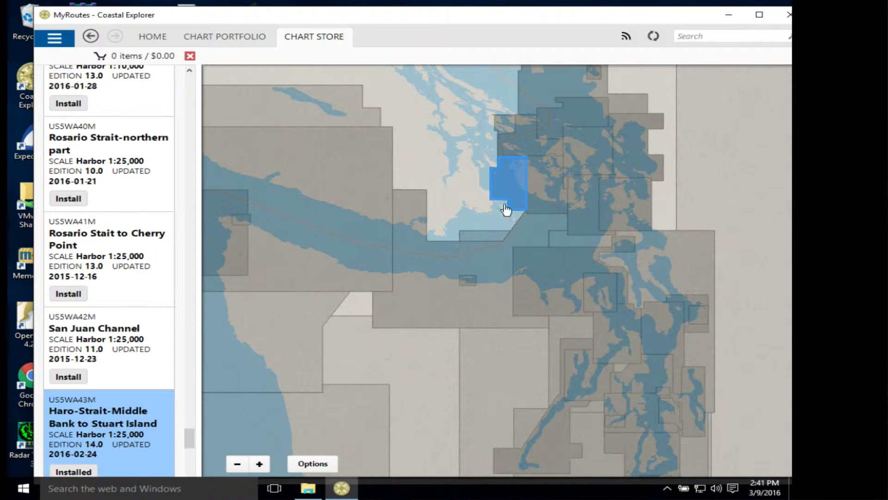
left_click(475, 238)
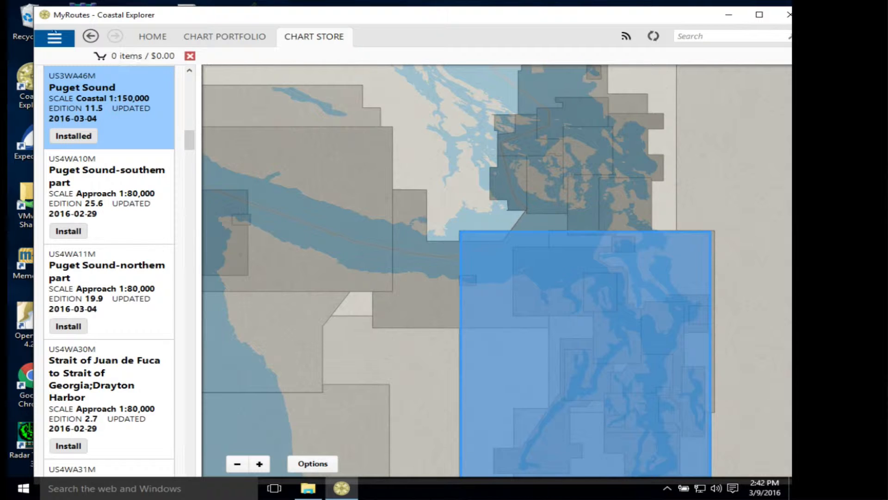
Step: Leave the Chart Store for the main chart view and set the chart display to Vector Charts
left_click(53, 39)
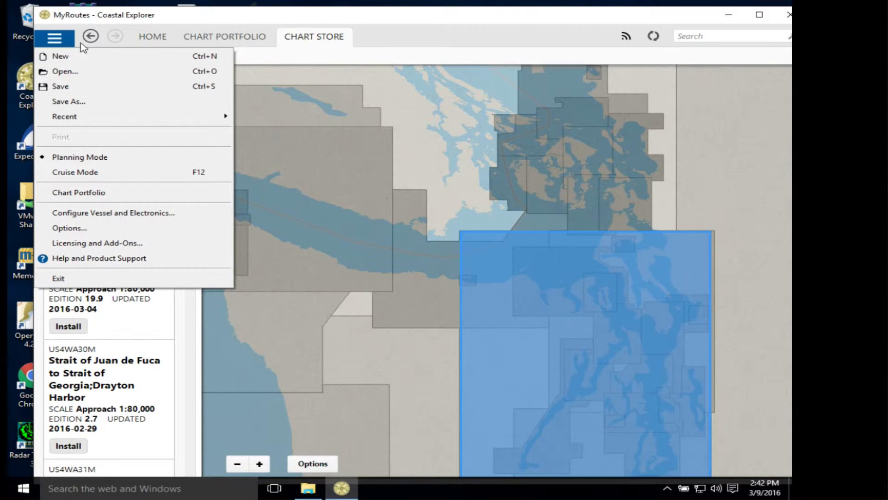
left_click(41, 40)
left_click(158, 36)
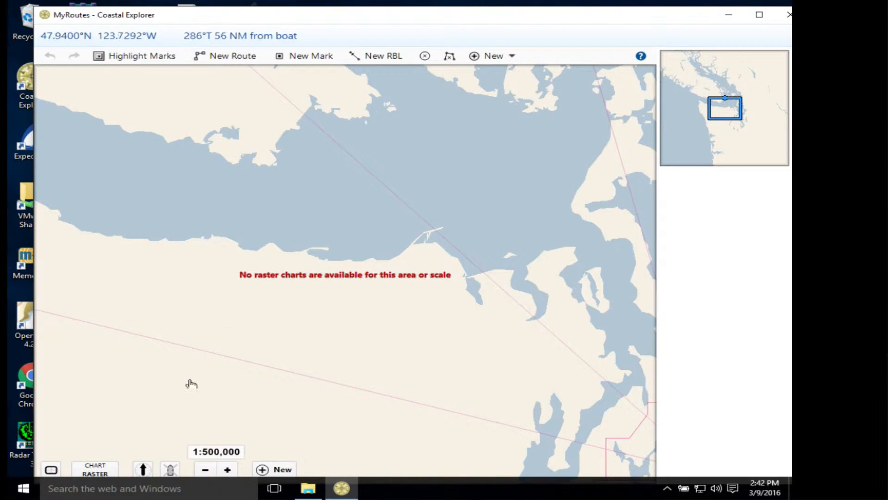
left_click(98, 469)
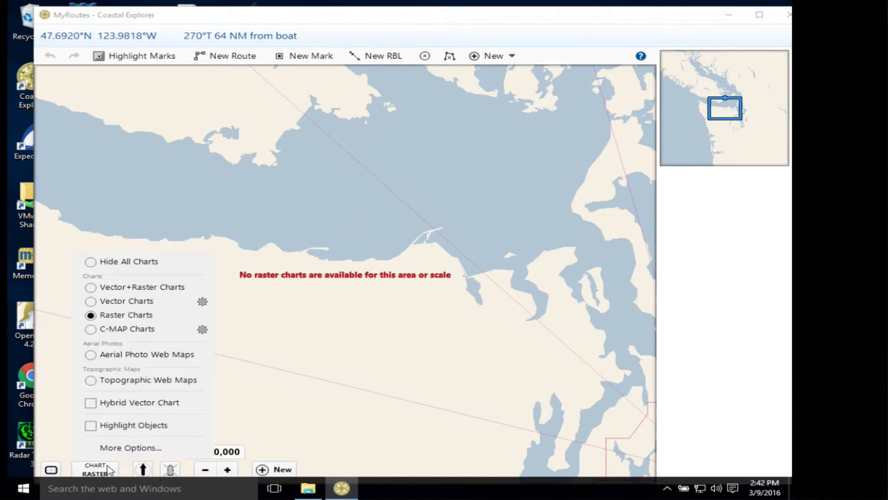
left_click(108, 301)
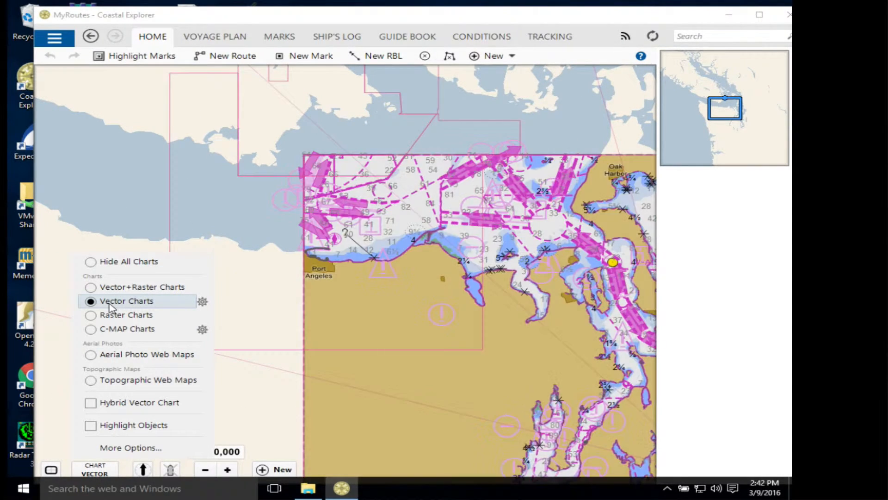
Step: Examine the vector chart coverage around Port Angeles and the Strait of Juan de Fuca at several scales
scroll(423, 254, "down", 2)
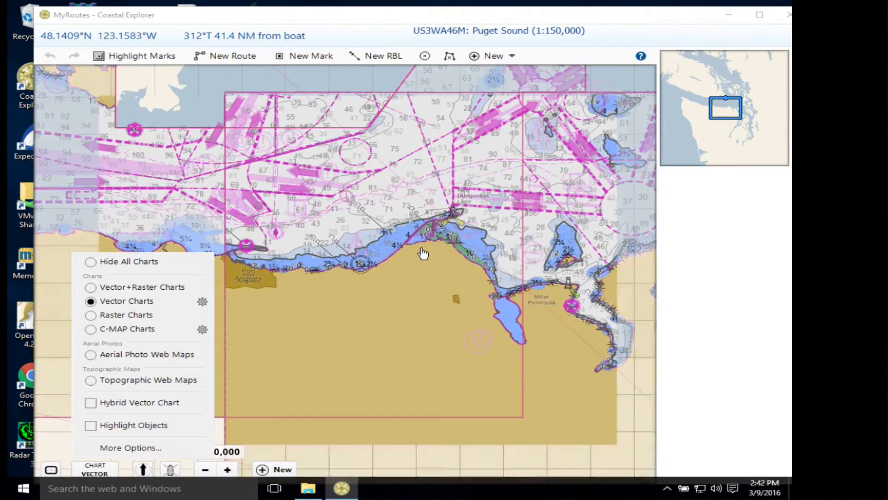
scroll(379, 226, "up", 3)
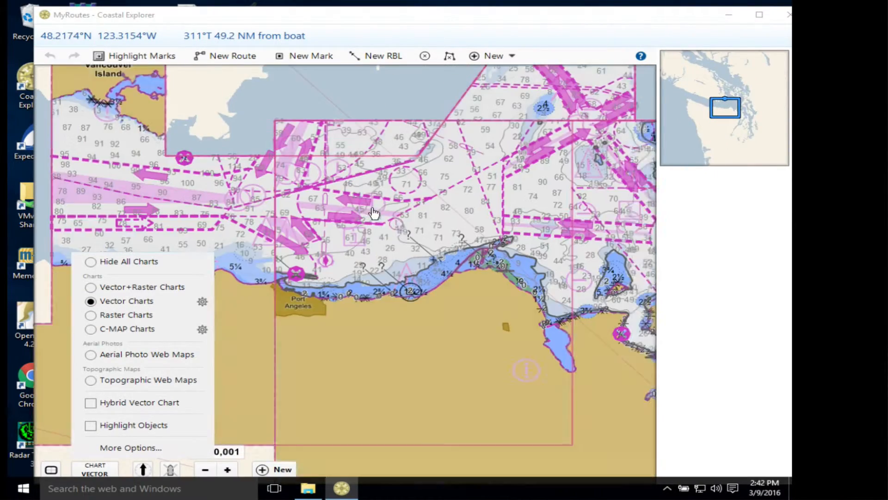
left_click_drag(376, 204, 569, 276)
scroll(444, 273, "up", 1)
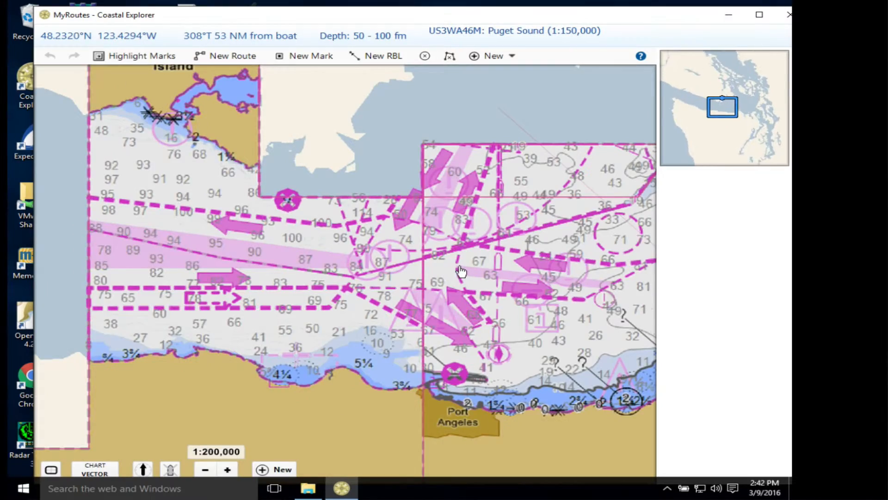
scroll(459, 271, "up", 1)
scroll(458, 270, "down", 2)
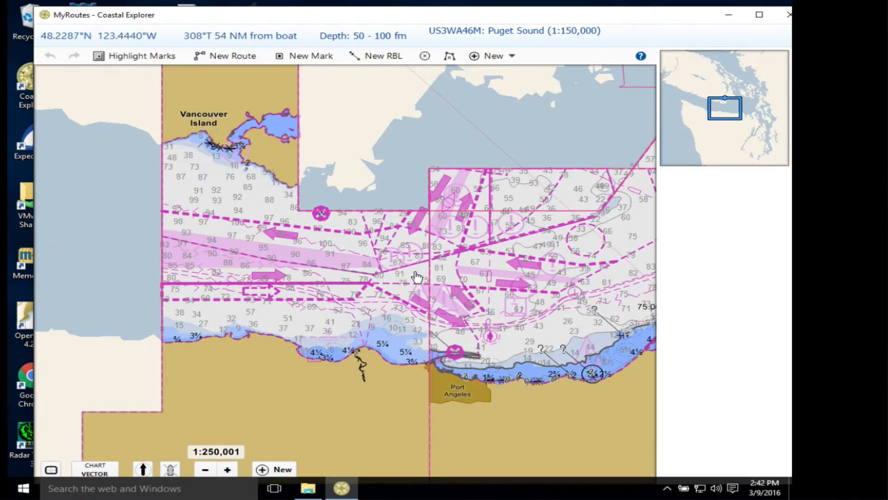
Step: Examine the vector chart coverage of Haro Strait and the waters south of Vancouver Island at different scales
left_click_drag(569, 197, 401, 368)
scroll(445, 174, "up", 4)
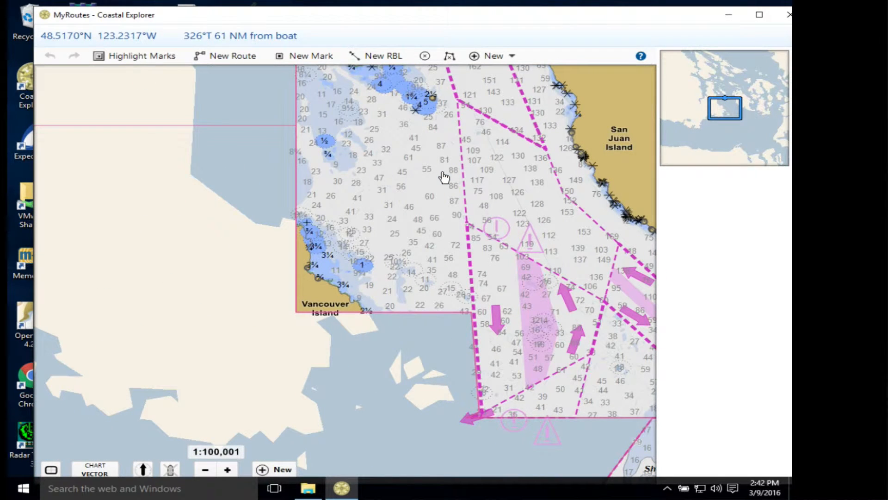
scroll(444, 177, "down", 1)
scroll(445, 178, "up", 1)
scroll(444, 177, "down", 2)
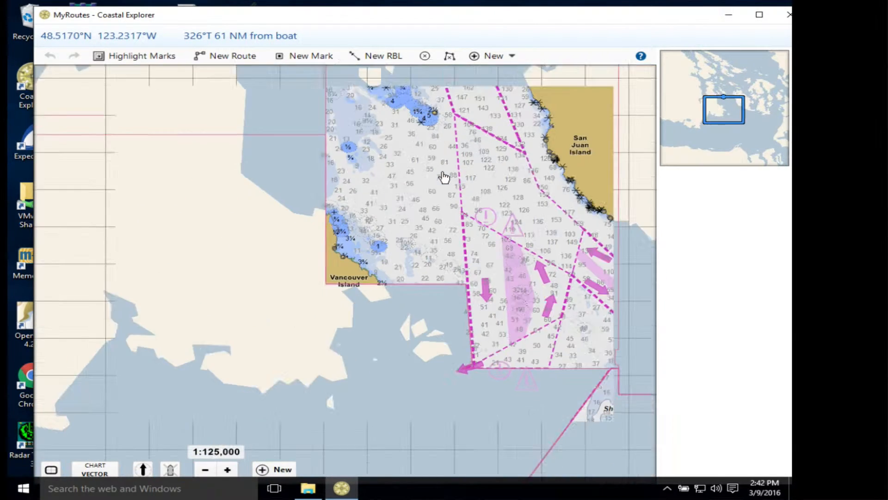
scroll(444, 178, "down", 2)
scroll(444, 177, "up", 2)
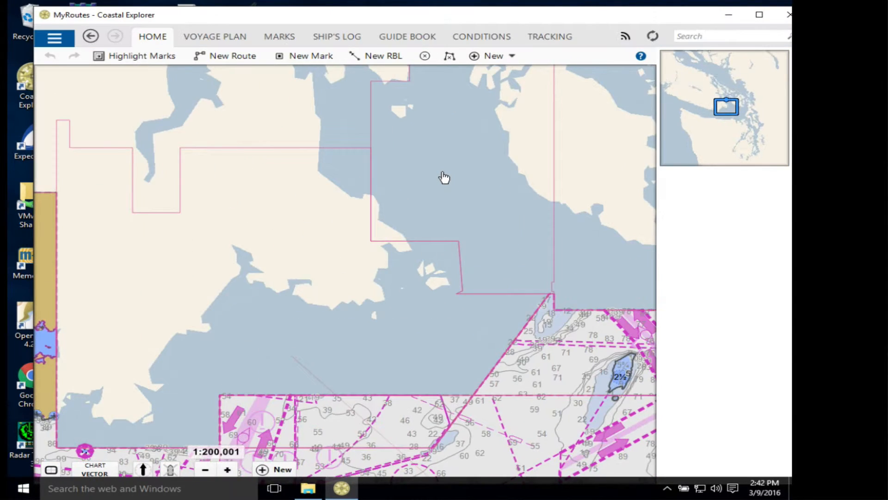
scroll(444, 177, "up", 3)
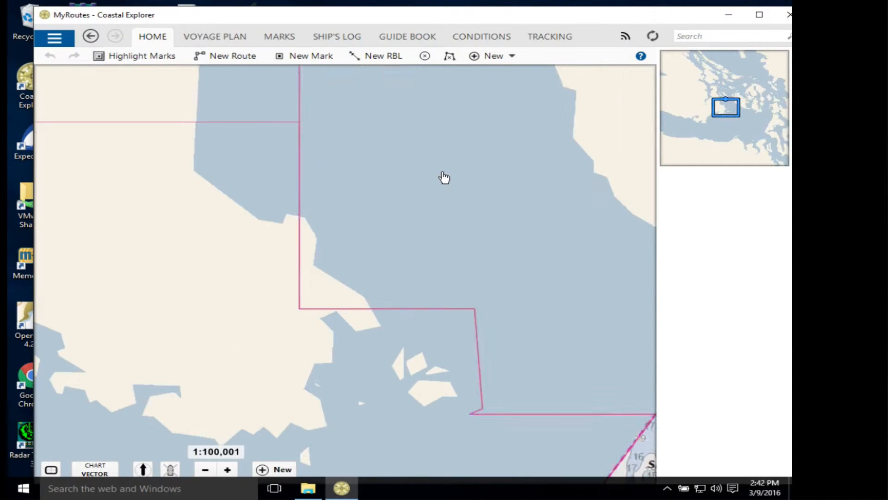
left_click_drag(385, 232, 486, 143)
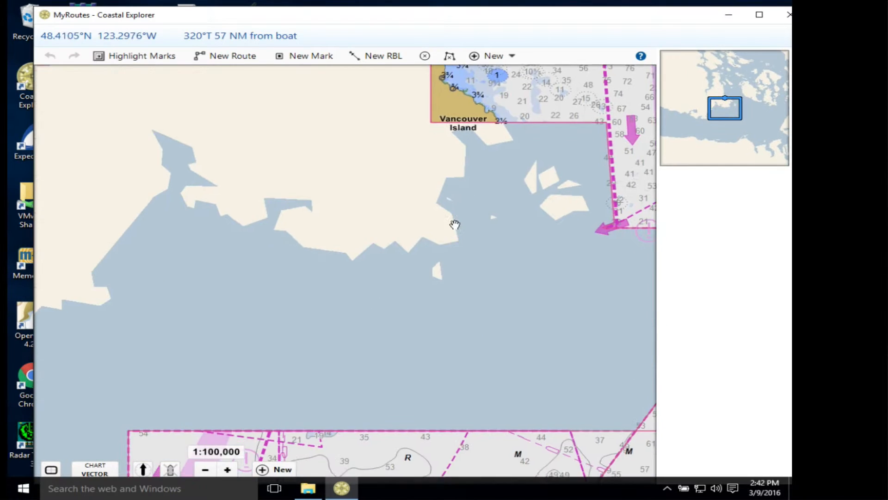
left_click_drag(453, 223, 488, 172)
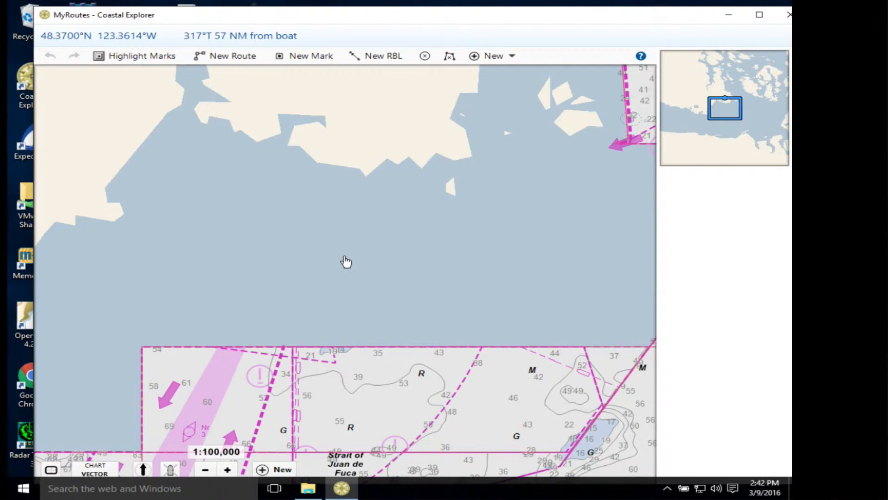
left_click_drag(344, 262, 458, 232)
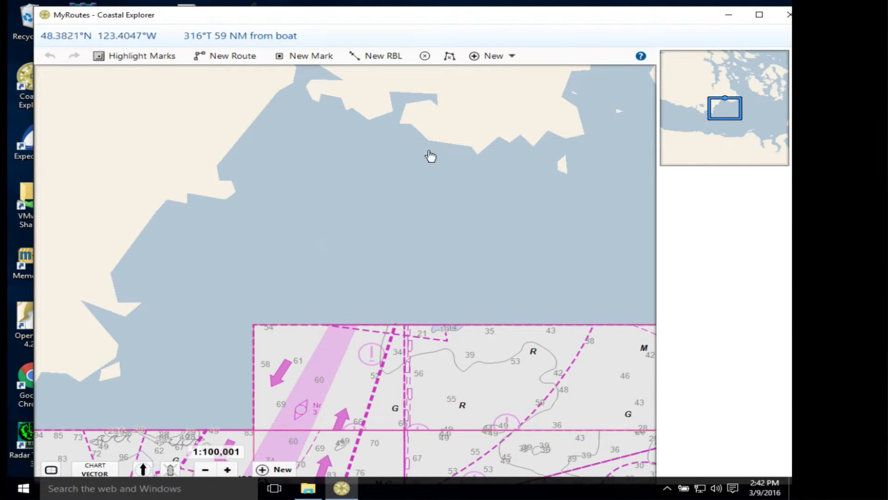
Step: Inspect the contents of the CND_BC desktop folder and its CA470075 subfolder, and close the folder window
left_click_drag(366, 25, 563, 38)
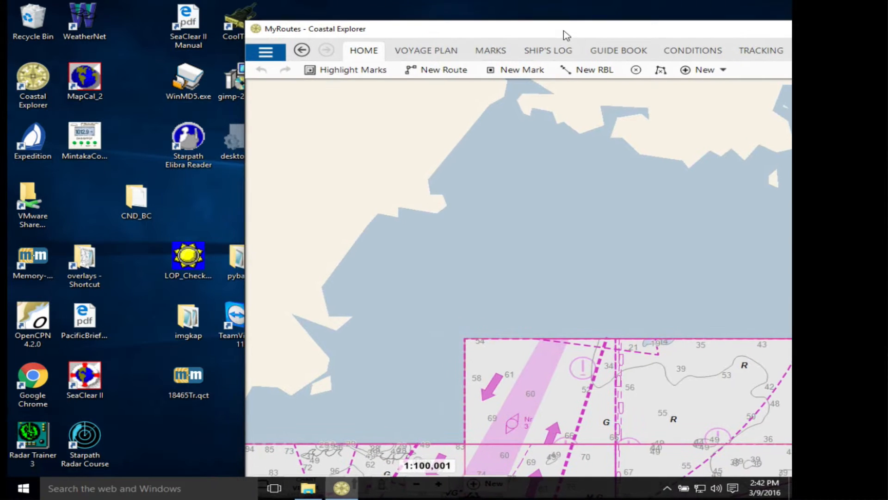
left_click(142, 205)
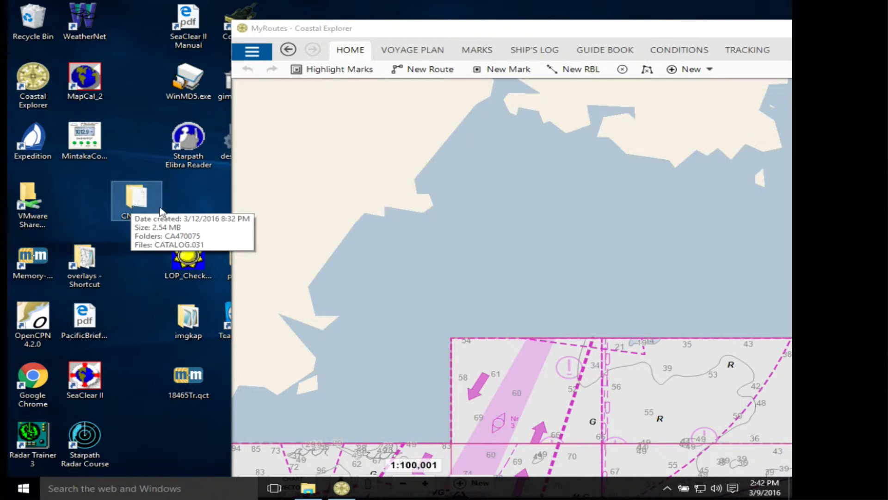
double_click(139, 200)
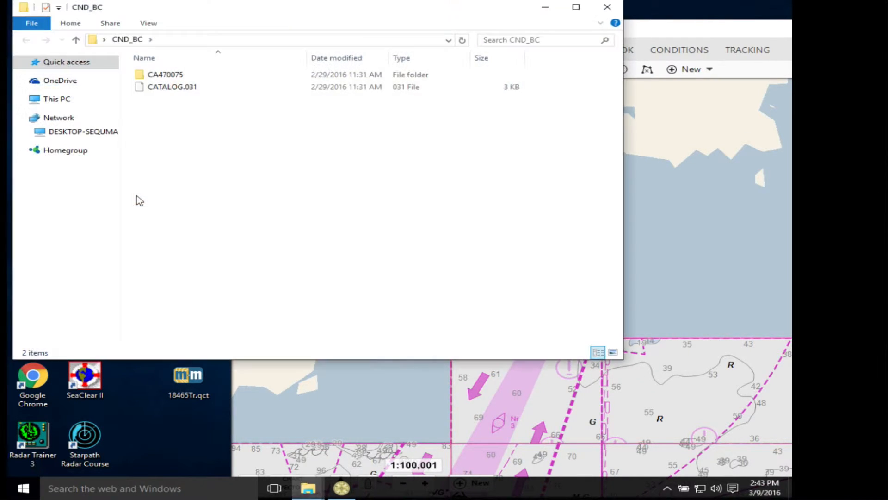
double_click(142, 76)
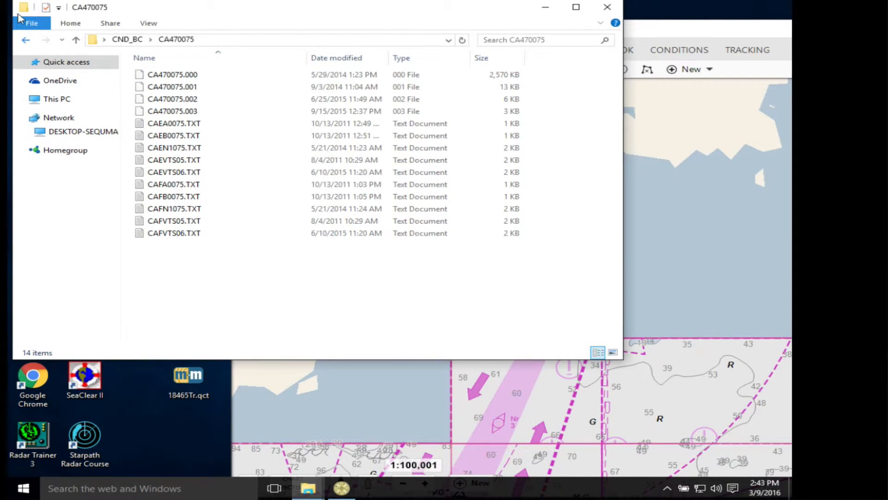
left_click(27, 42)
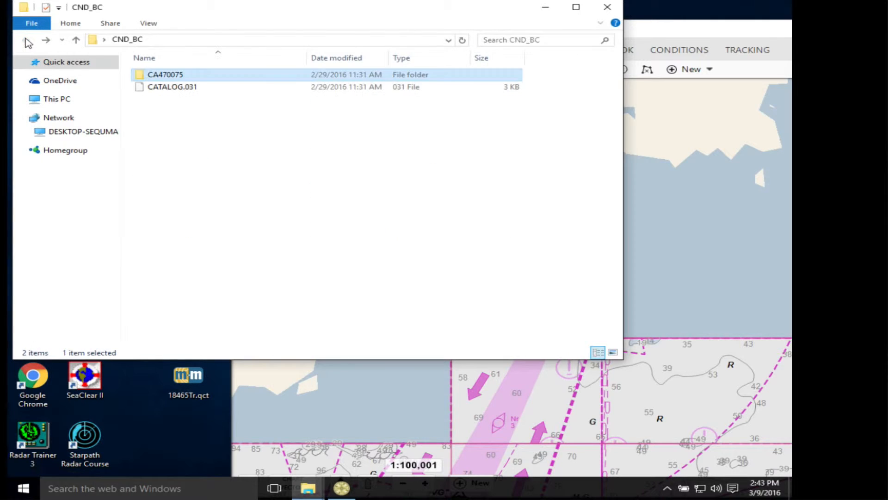
left_click(615, 8)
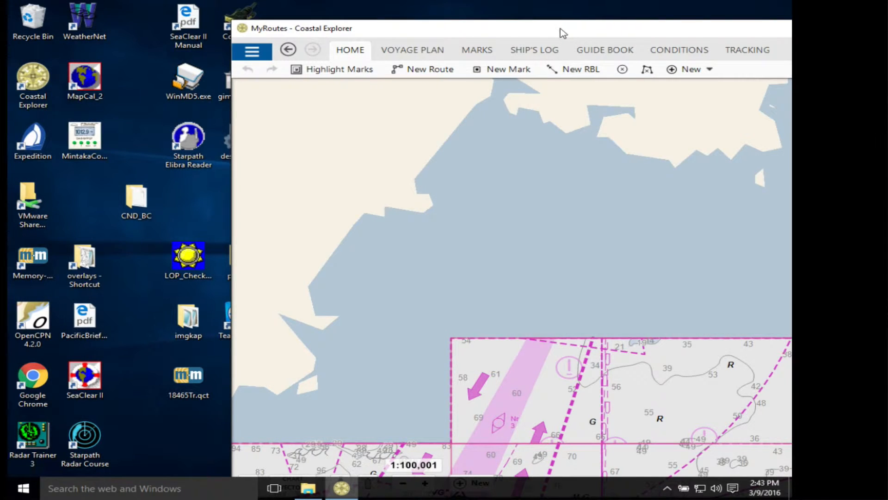
Step: Open the Chart Portfolio and narrow the Name column so the Last Update and Folder columns can be read
left_click_drag(563, 34, 530, 37)
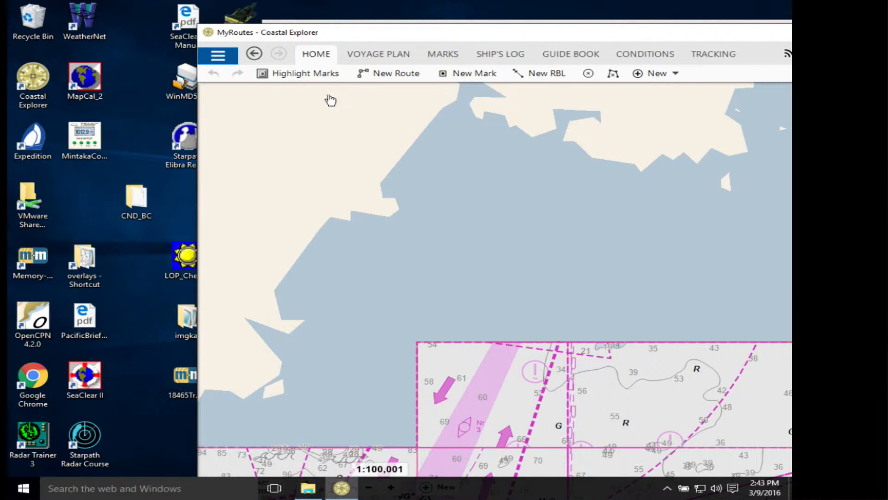
left_click(219, 57)
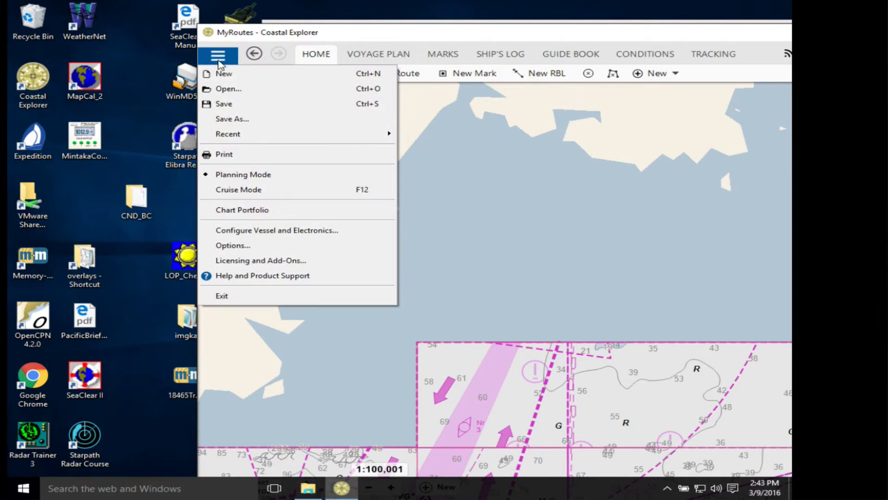
left_click(238, 211)
left_click_drag(525, 41, 236, 35)
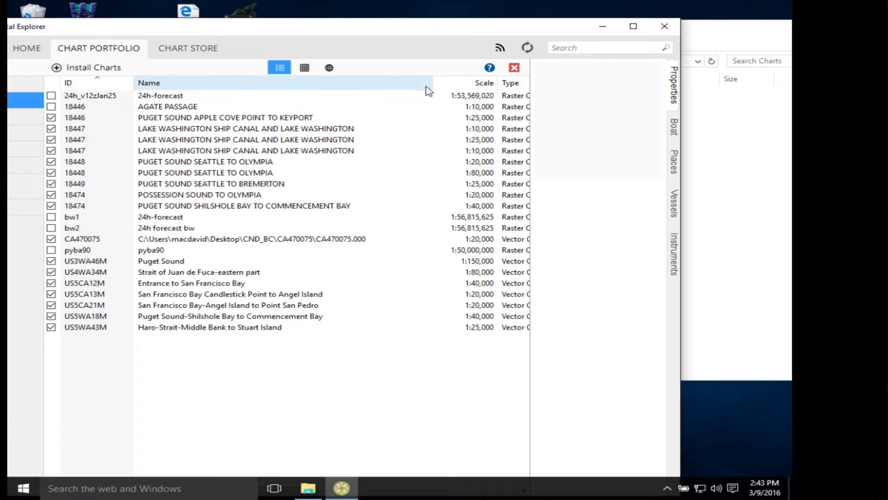
left_click_drag(433, 83, 241, 83)
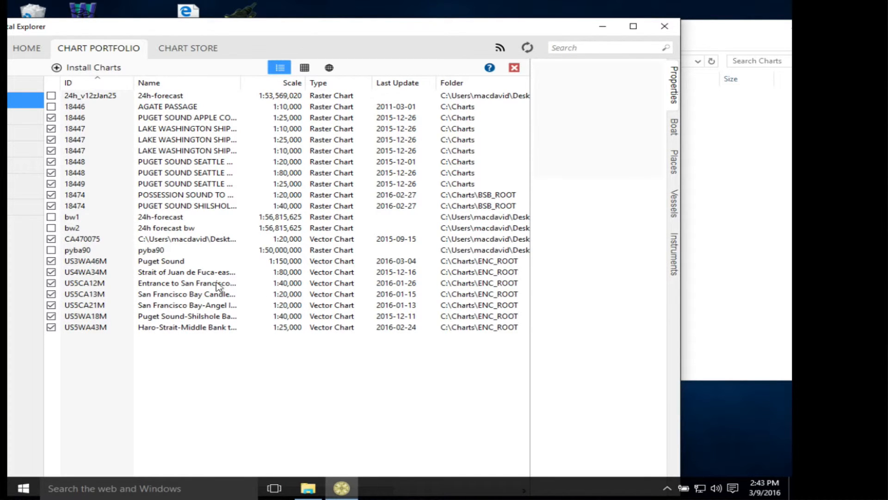
Step: Move the CND_BC folder from the desktop into C:\Charts\ENC_ROOT in File Explorer
left_click_drag(296, 31, 633, 288)
left_click(554, 232)
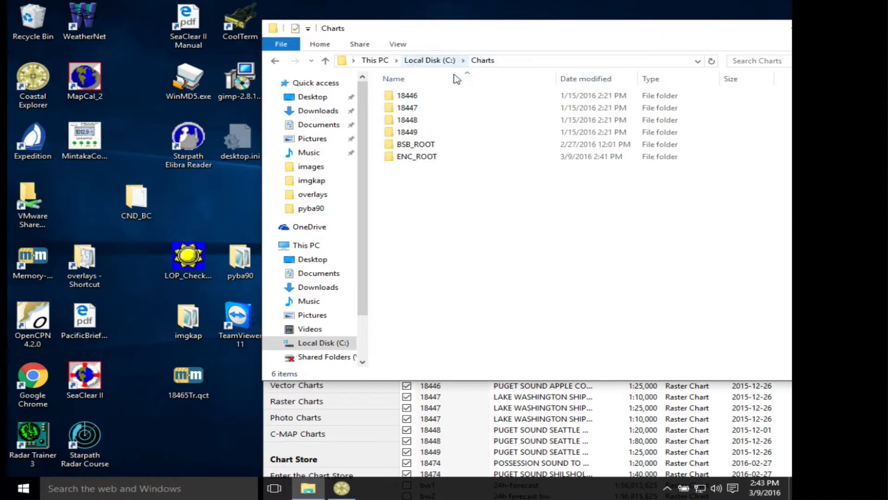
double_click(396, 157)
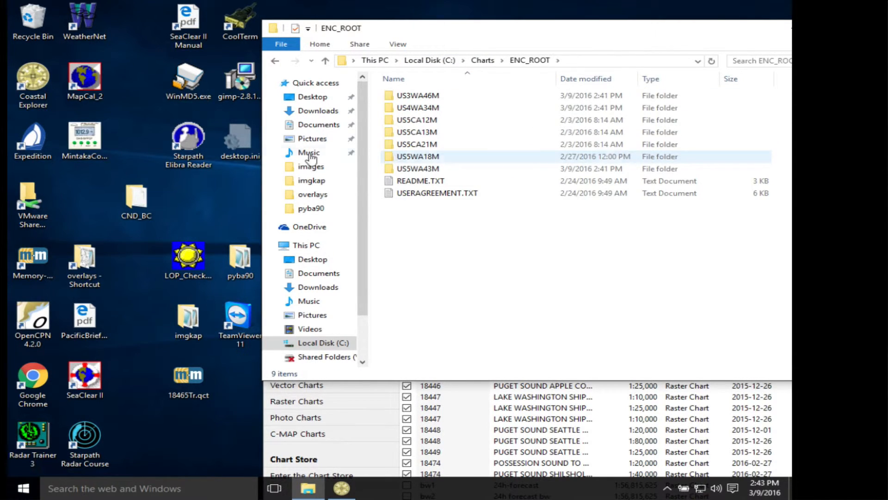
left_click_drag(129, 201, 417, 223)
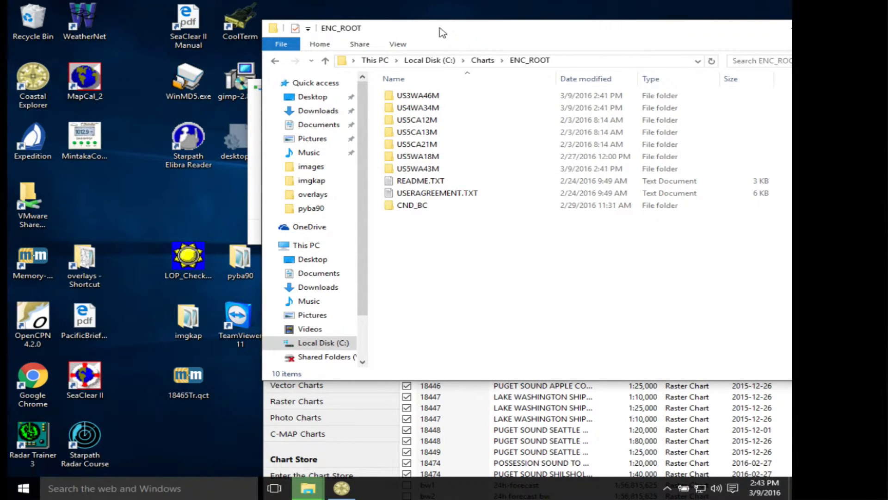
left_click_drag(443, 32, 240, 32)
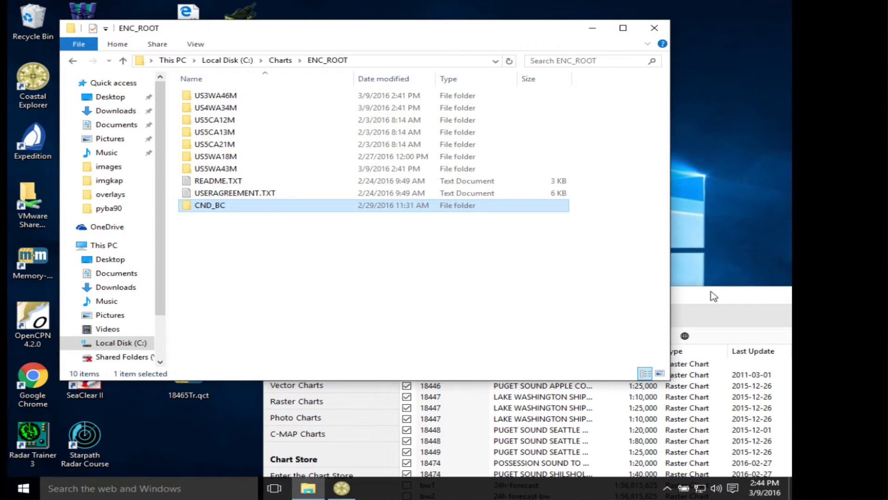
Step: Switch back to Coastal Explorer, list only the installed vector charts and view the properties of CA470075
left_click_drag(714, 296, 488, 46)
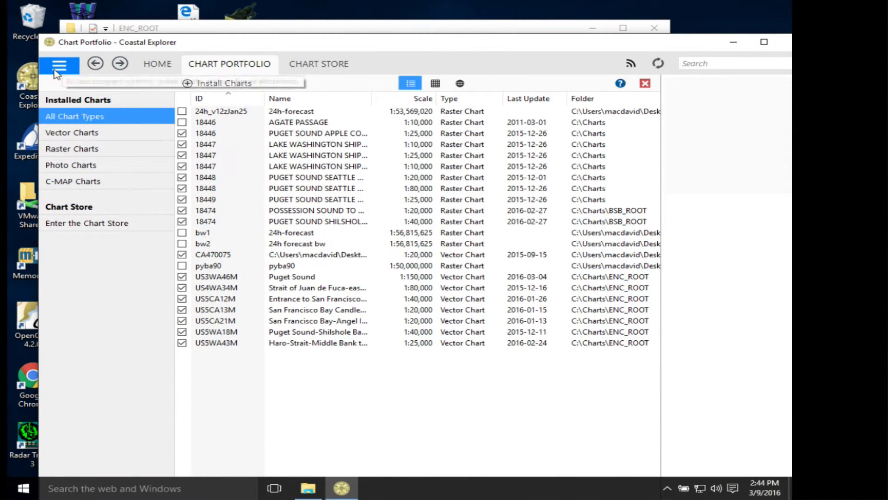
left_click(77, 135)
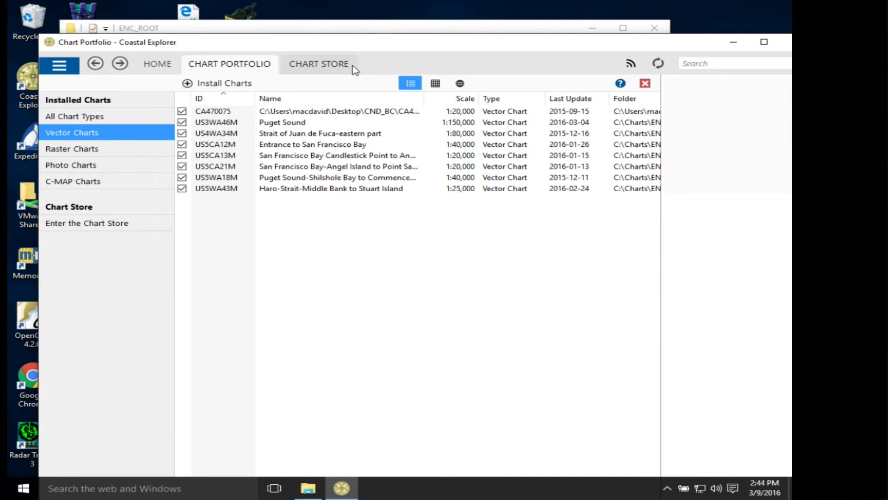
left_click(306, 114)
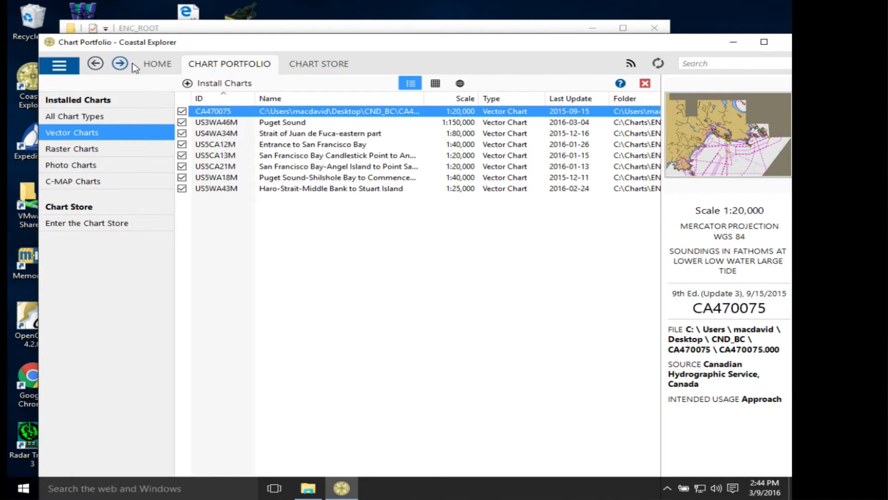
Step: Return to the main chart view and check at which scales CA470075 displays off southern Vancouver Island
left_click(158, 69)
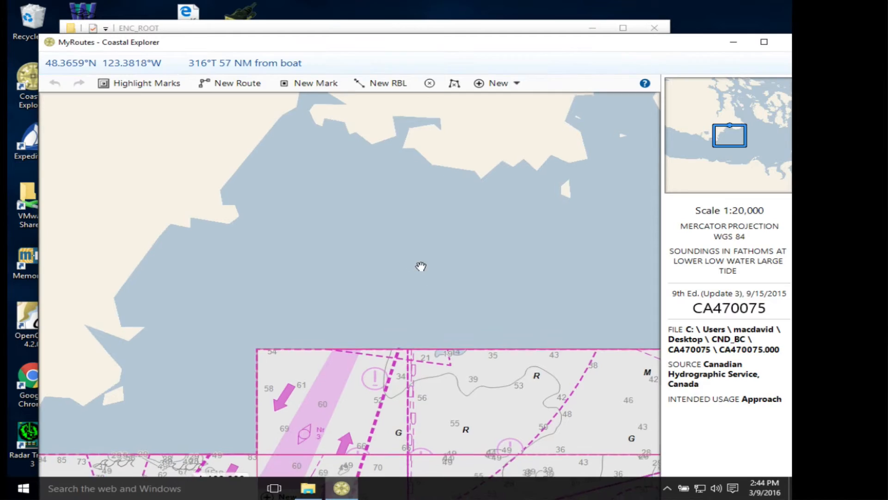
scroll(419, 268, "down", 3)
scroll(421, 270, "up", 4)
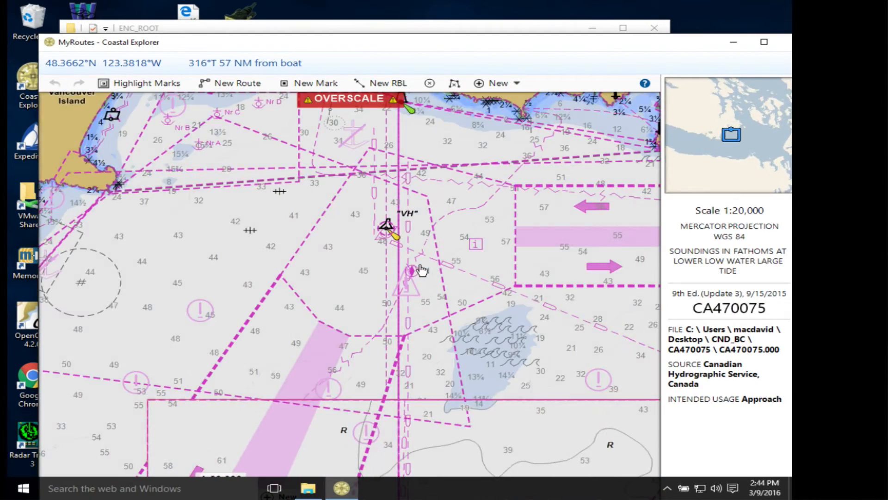
scroll(421, 270, "down", 3)
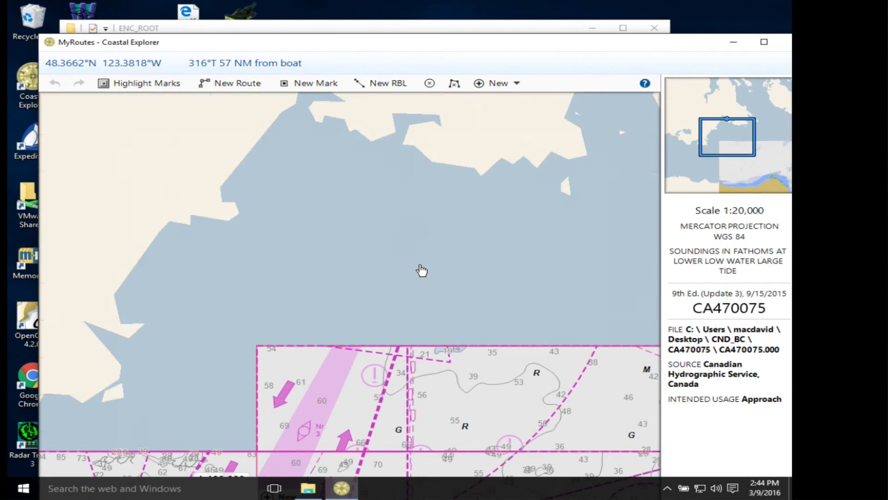
Step: Inspect the CA470075 chart south of Victoria around buoy VH and the traffic lanes at close and wider scales
scroll(482, 228, "up", 1)
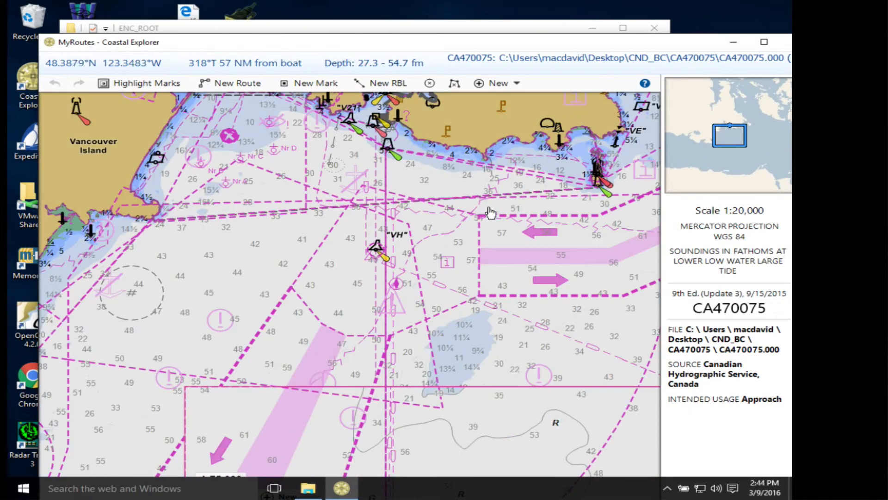
left_click_drag(427, 227, 186, 299)
left_click_drag(453, 220, 447, 238)
left_click_drag(369, 249, 411, 231)
scroll(377, 268, "down", 1)
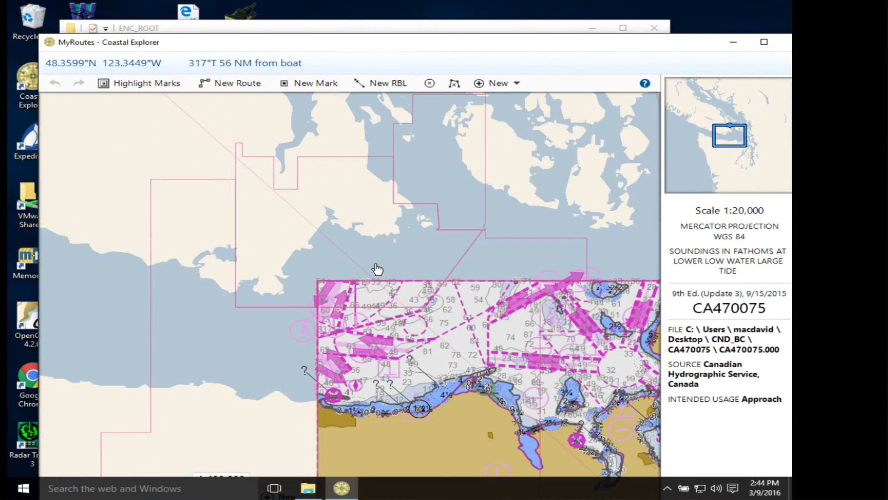
scroll(378, 269, "up", 3)
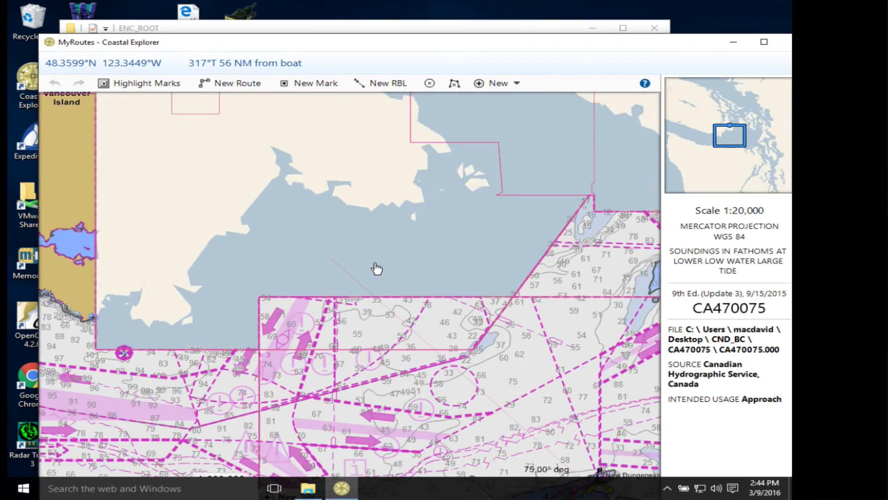
scroll(377, 269, "up", 3)
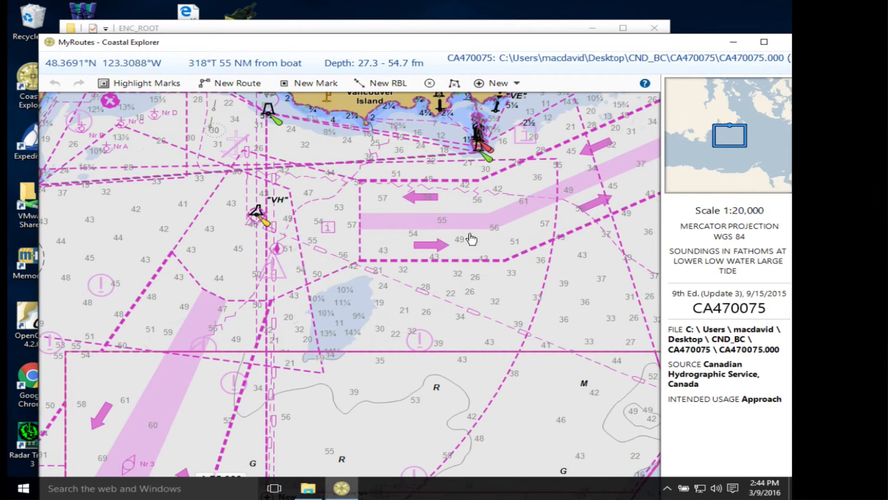
left_click_drag(472, 239, 359, 258)
left_click_drag(463, 199, 327, 308)
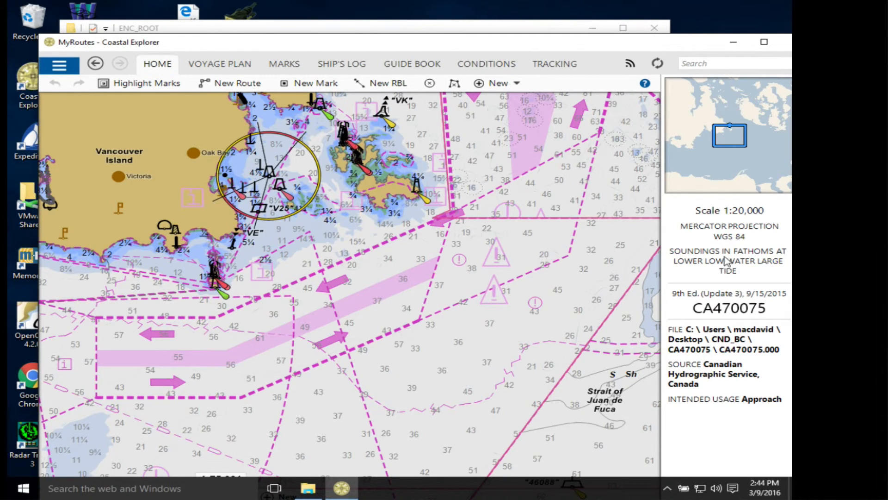
Step: Compare chart coverage at several scales off Oak Bay and along the chart boundaries in the Strait of Juan de Fuca
scroll(380, 243, "down", 1)
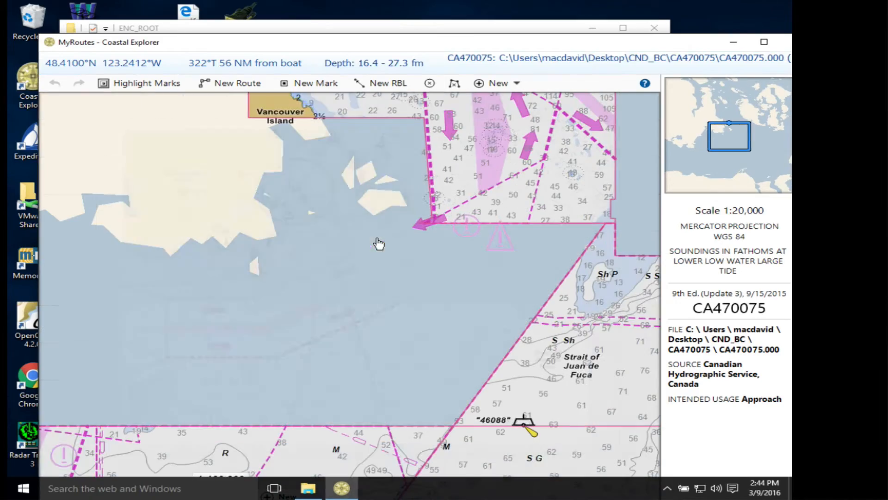
scroll(321, 290, "down", 1)
scroll(321, 290, "down", 2)
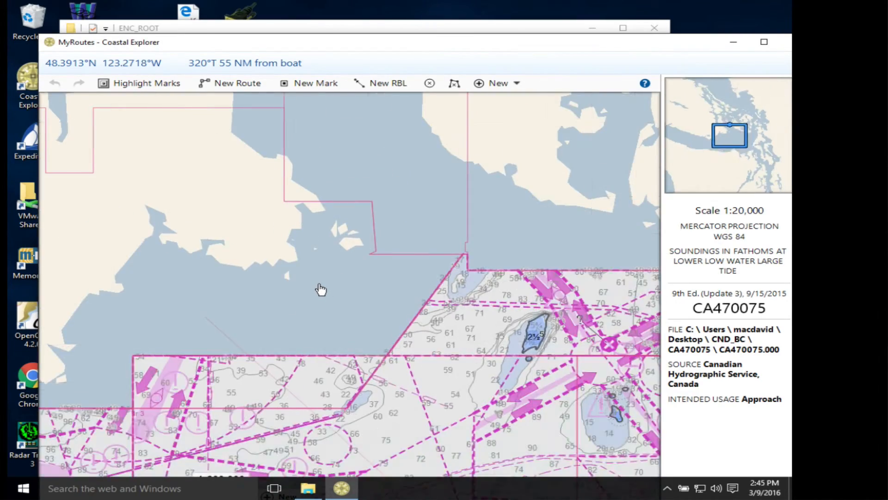
scroll(304, 293, "up", 3)
scroll(303, 294, "down", 3)
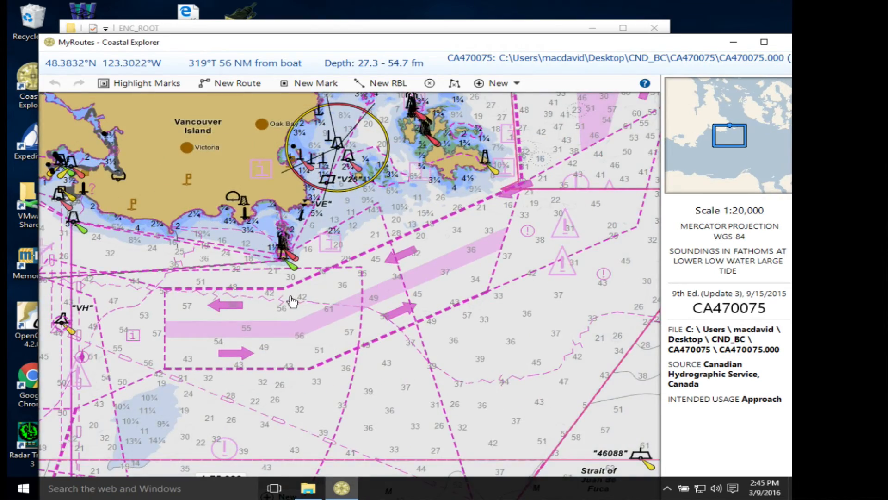
left_click_drag(292, 302, 428, 238)
scroll(377, 278, "down", 1)
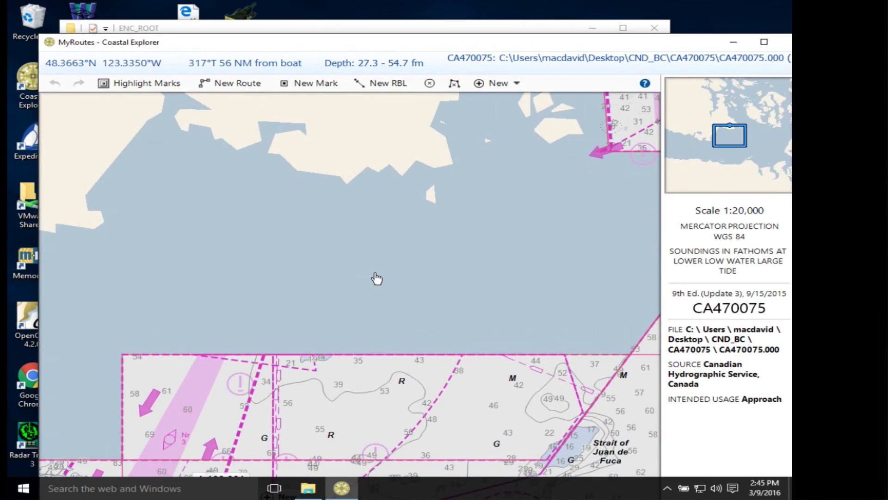
scroll(377, 278, "up", 1)
Step: Examine the chart detail southwest along Vancouver Island to Rosedale Rock and buoy V15, at closer and wider scales
left_click_drag(325, 289, 576, 185)
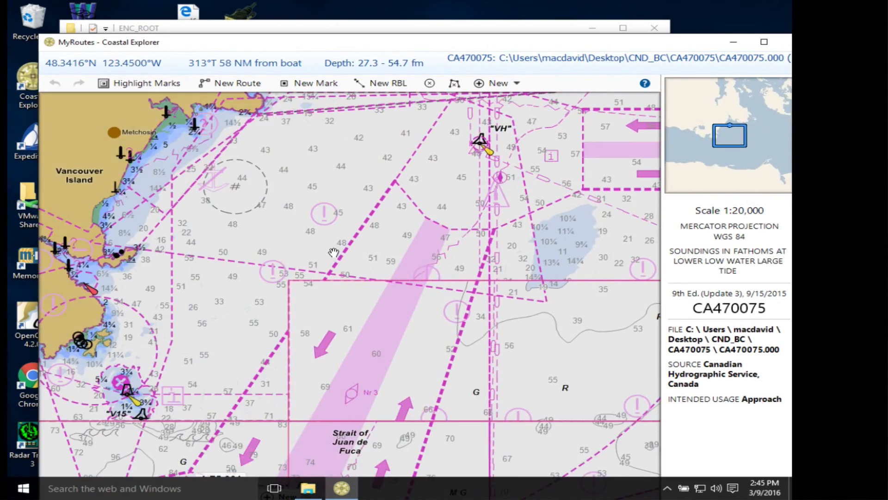
mouse_move(335, 255)
left_mouse_down()
mouse_move(486, 242)
mouse_move(338, 247)
left_mouse_up()
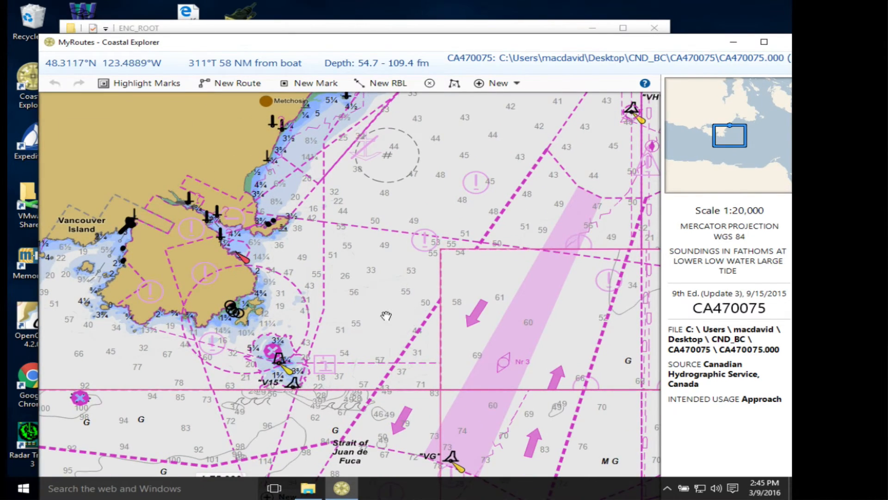
left_click_drag(386, 316, 379, 244)
scroll(360, 260, "up", 3)
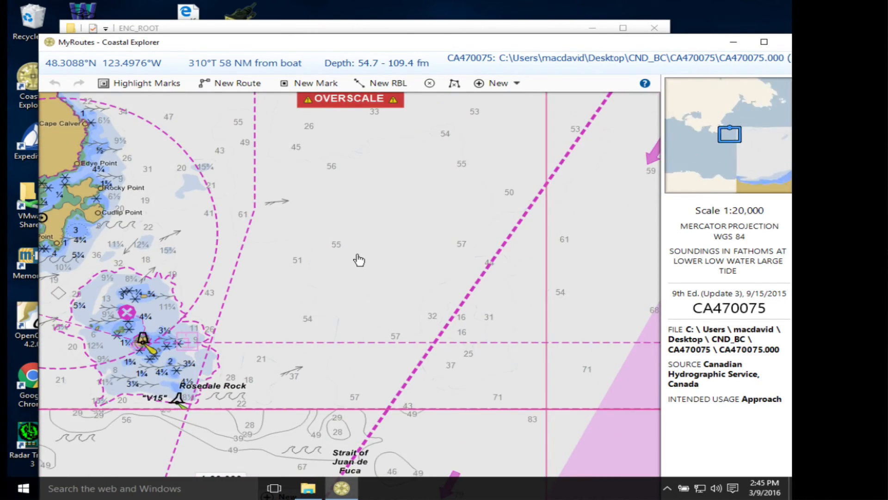
scroll(359, 260, "down", 1)
scroll(359, 260, "down", 1)
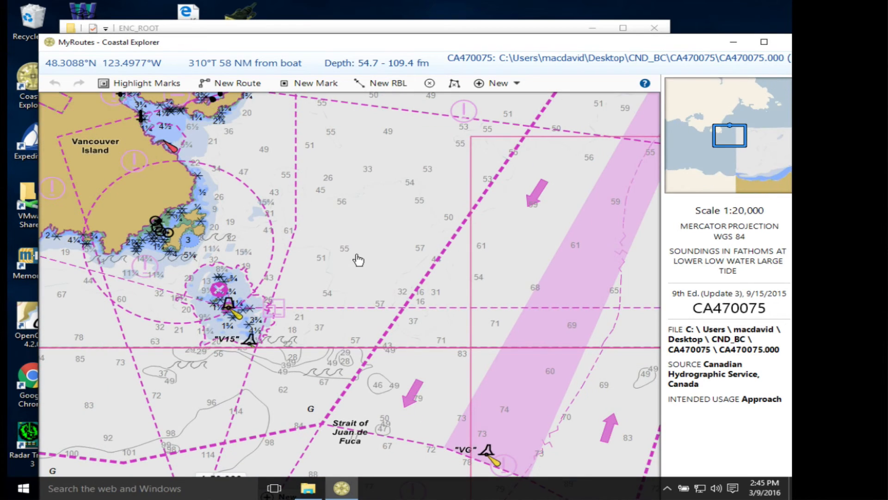